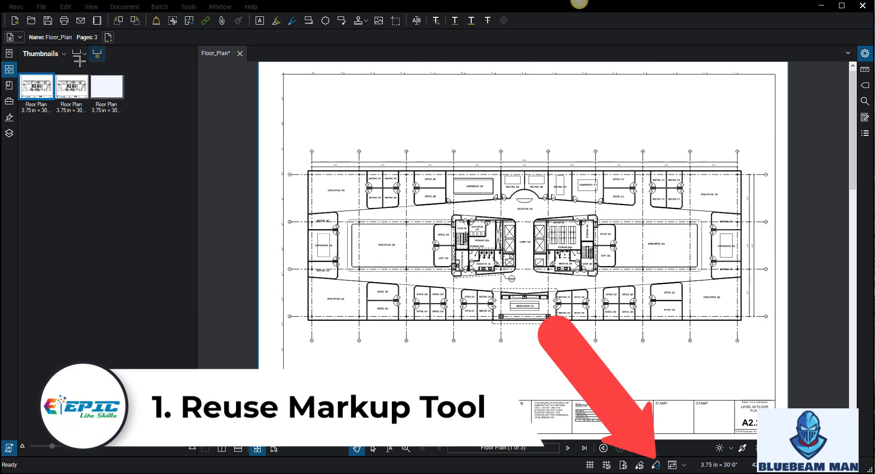
# From the Auto Scaling Tool Chest, place a Camera (CA) symbol beside door 262
pyautogui.click(9, 96)
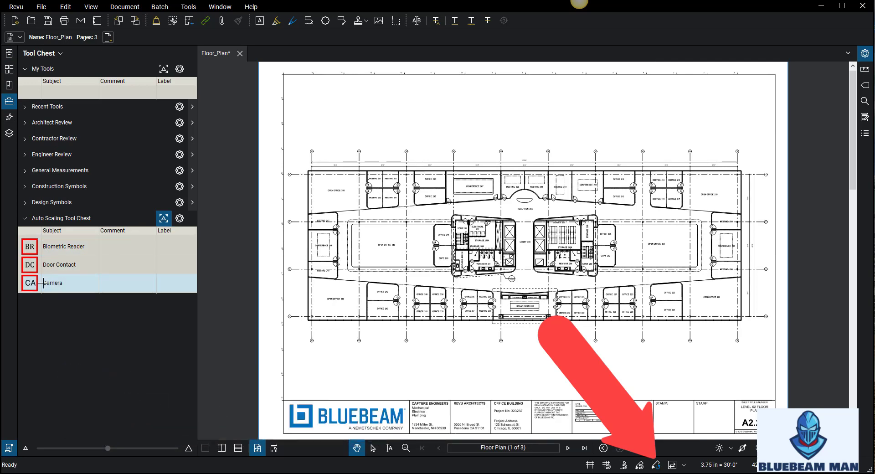
pyautogui.click(656, 468)
pyautogui.click(29, 283)
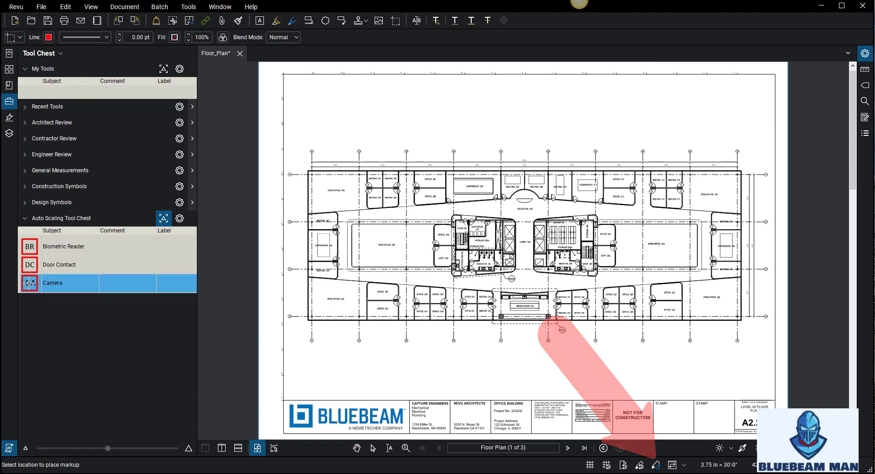
pyautogui.scroll(3, 613, 269)
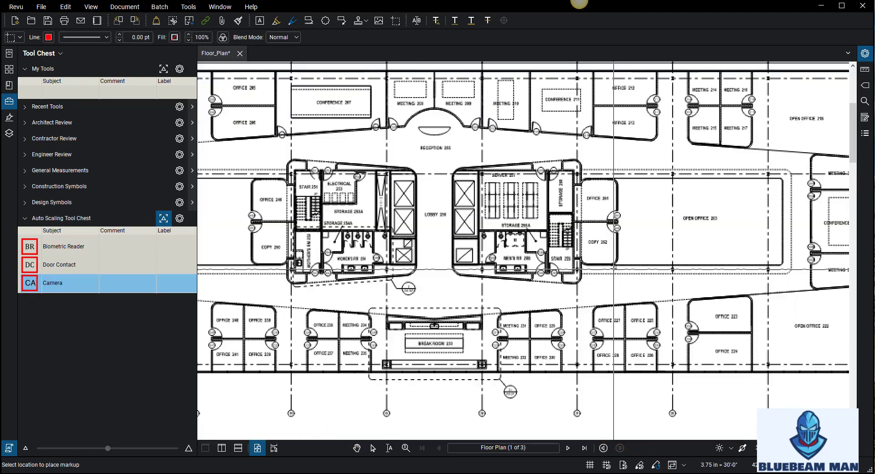
pyautogui.scroll(2, 614, 269)
pyautogui.scroll(2, 633, 246)
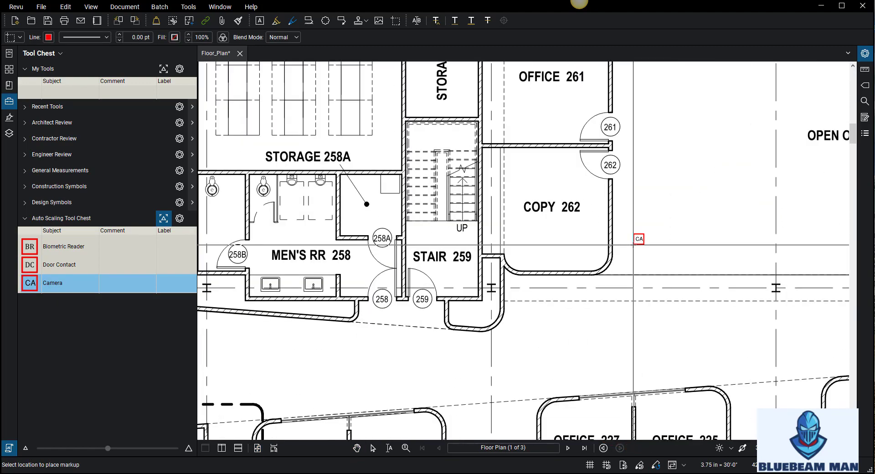
pyautogui.moveTo(645, 201); pyautogui.dragTo(606, 242)
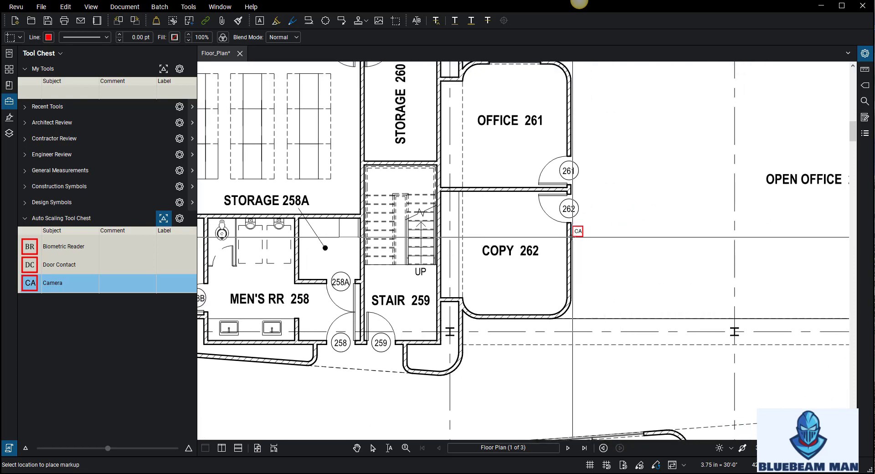
pyautogui.click(572, 234)
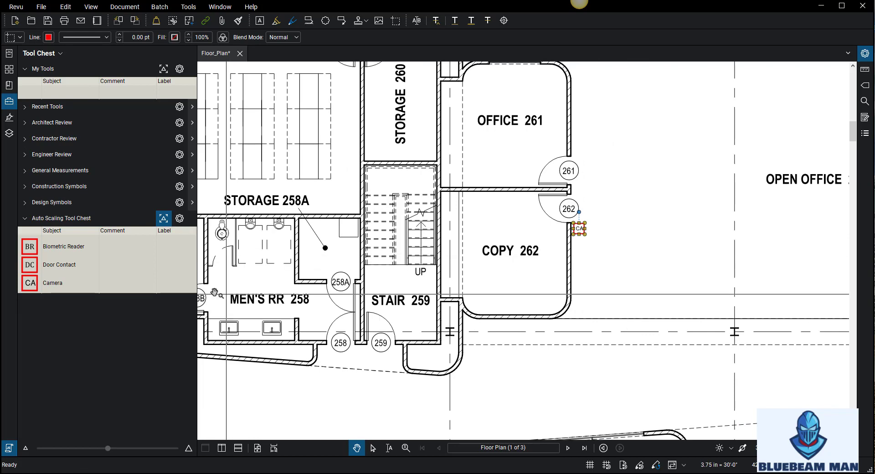
# Turn on Reuse Markup and place cameras beside door 261, Electrical 253 and Office 249
pyautogui.click(629, 307)
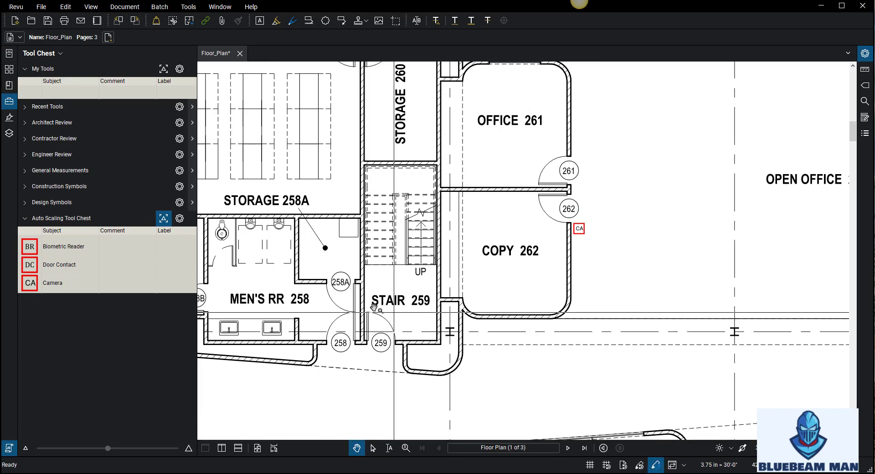
pyautogui.click(55, 283)
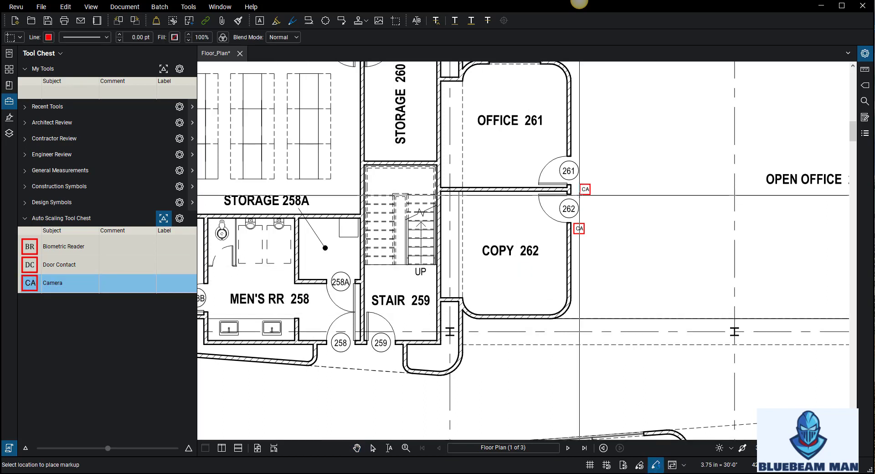
pyautogui.click(578, 155)
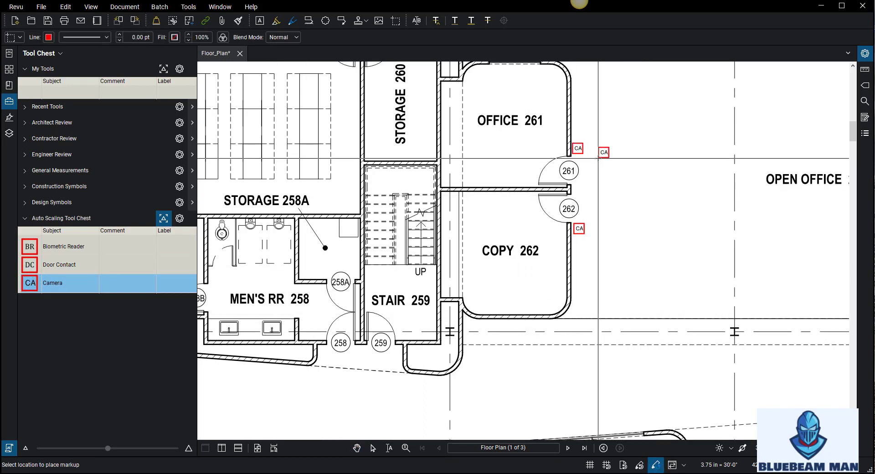
pyautogui.scroll(-5, 599, 158)
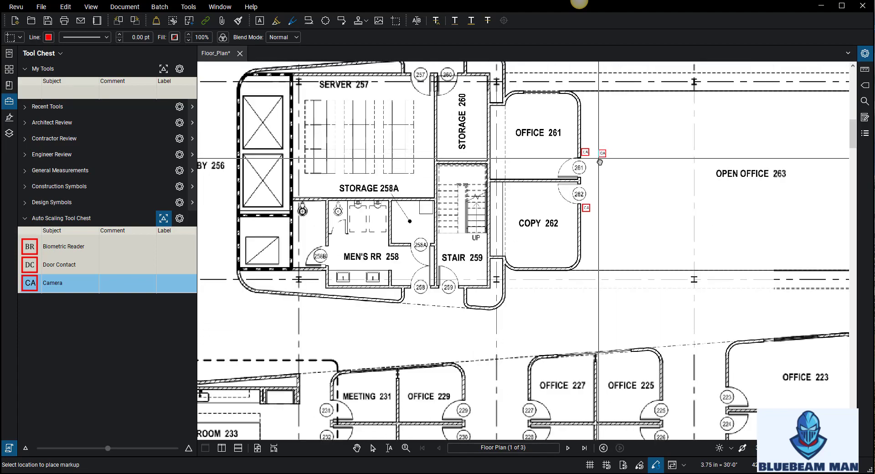
pyautogui.hscroll(-8, 428, 179)
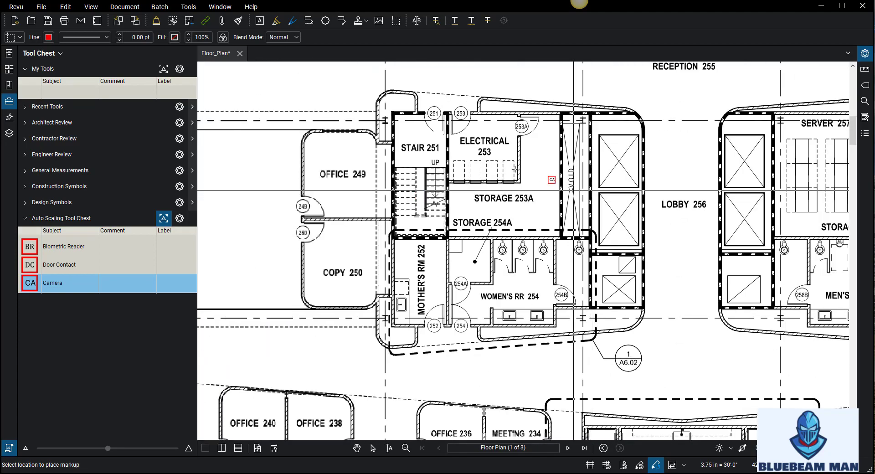
pyautogui.click(470, 111)
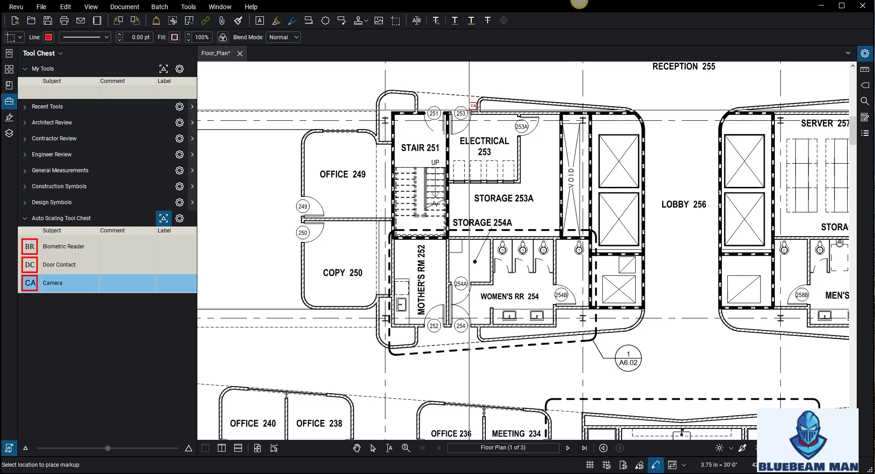
pyautogui.click(292, 195)
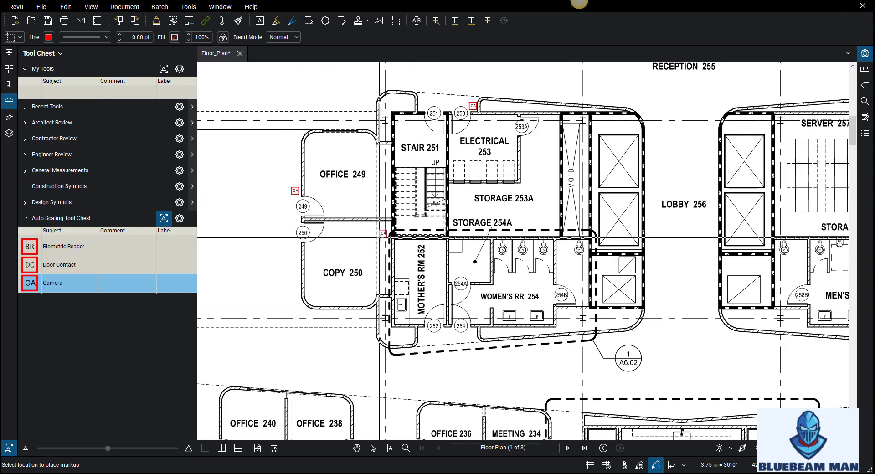
pyautogui.press('Escape')
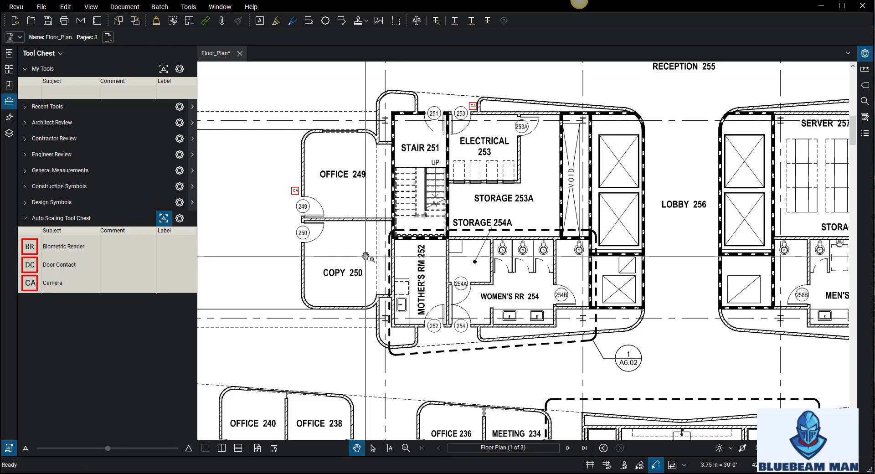
# Pick the Camera, then the Biometric Reader symbol, and cancel each placement
pyautogui.click(53, 284)
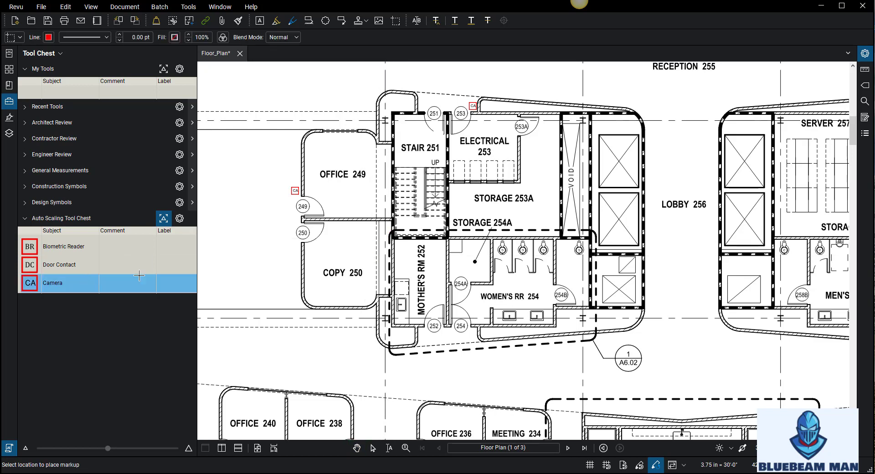
pyautogui.rightClick(331, 262)
pyautogui.press('Escape')
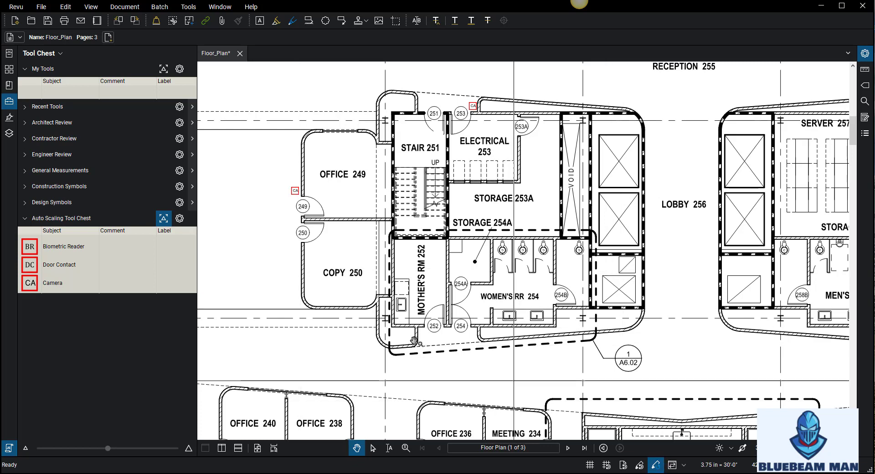
pyautogui.click(83, 246)
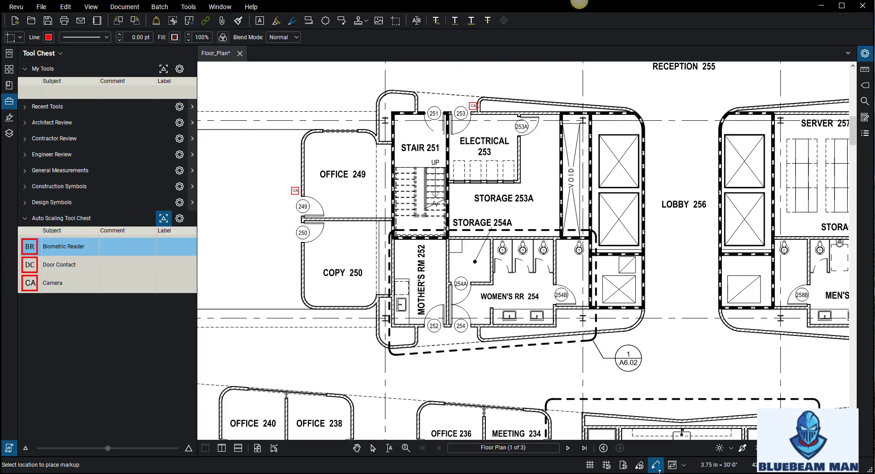
pyautogui.rightClick(439, 329)
pyautogui.press('Escape')
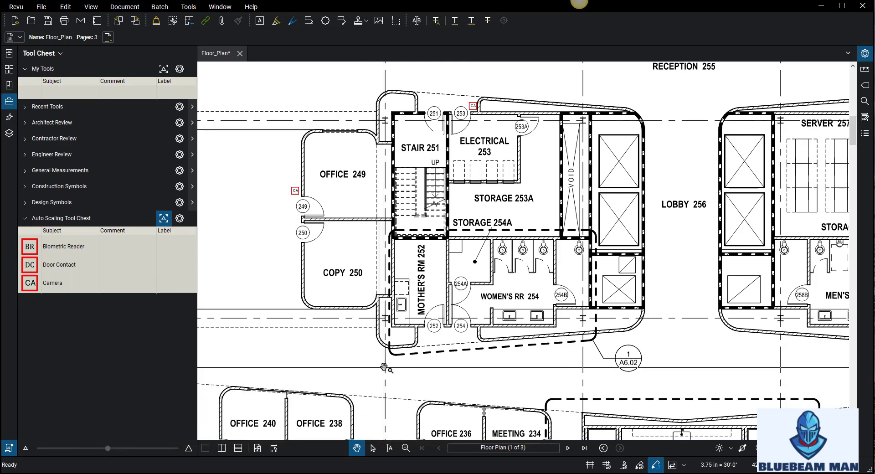
# Zoom into rooms, then fit the whole floor plan sheet using Ctrl+0 and the Fit Page button
pyautogui.hotkey('ctrl', '0')
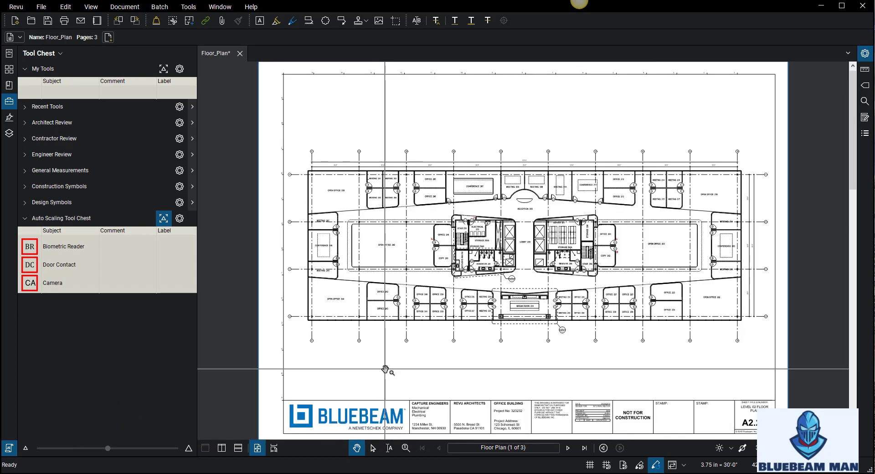
pyautogui.scroll(10, 472, 303)
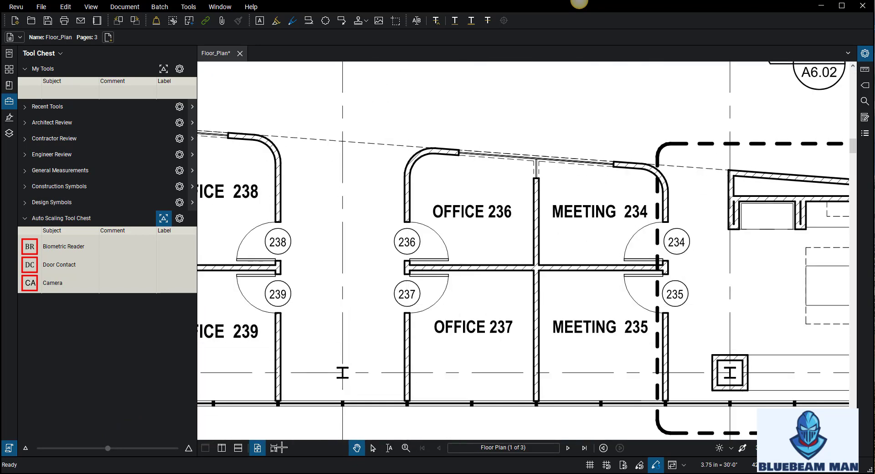
pyautogui.click(256, 449)
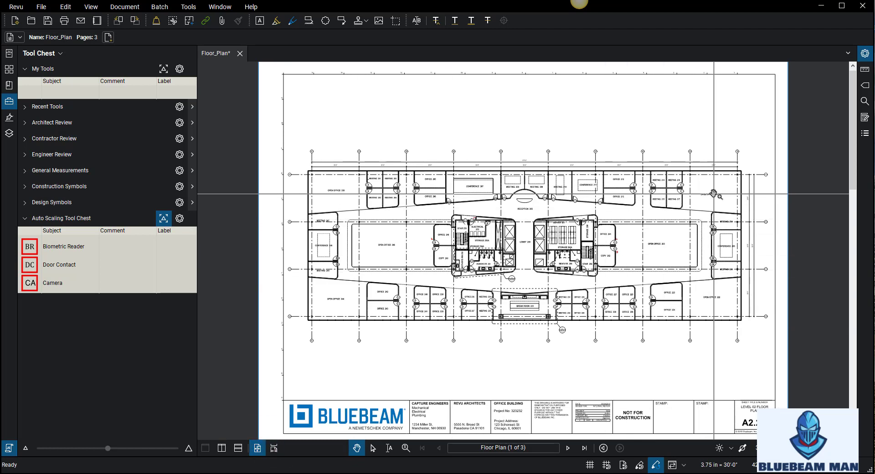
pyautogui.scroll(10, 715, 192)
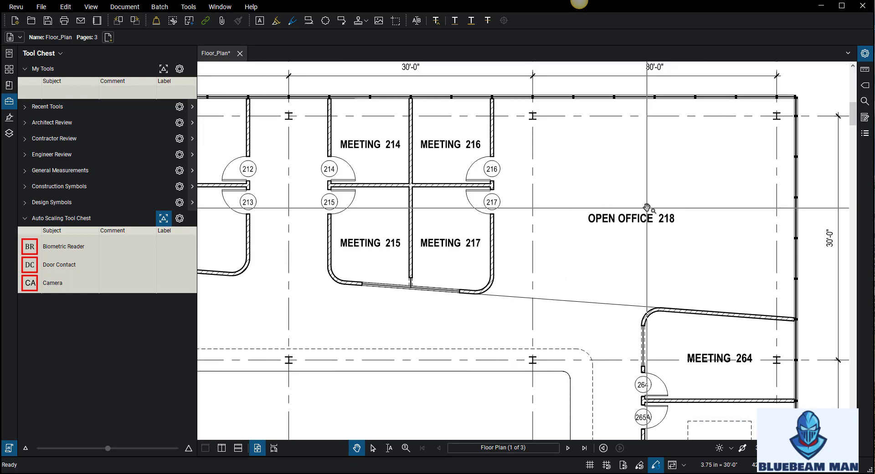
pyautogui.click(258, 448)
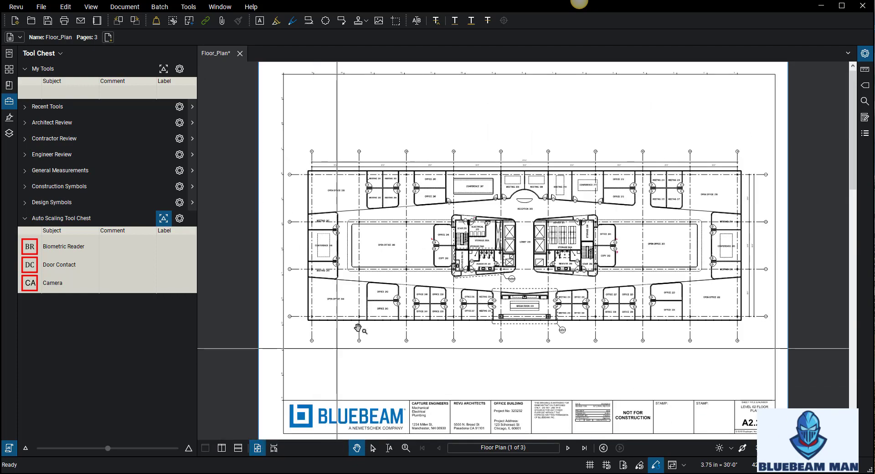
pyautogui.scroll(10, 334, 196)
pyautogui.scroll(-8, 335, 201)
pyautogui.scroll(-5, 337, 205)
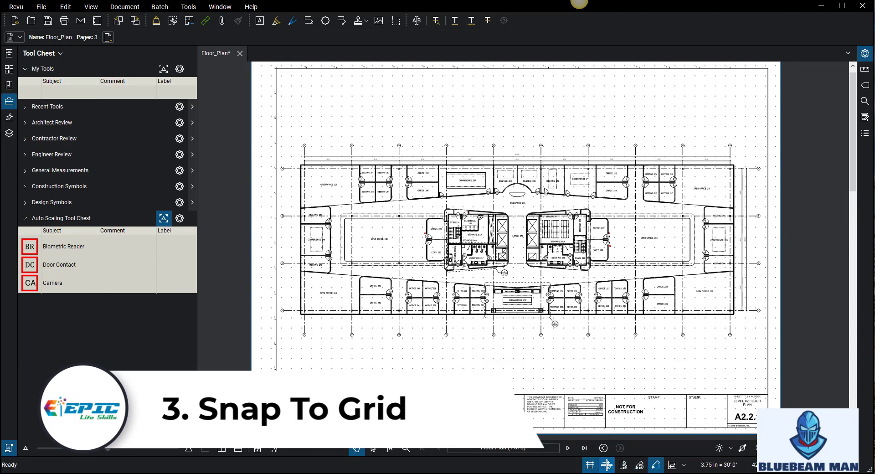
# With the Polygon tool, click out the hexagon tag's points above gridline 01
pyautogui.scroll(3, 299, 127)
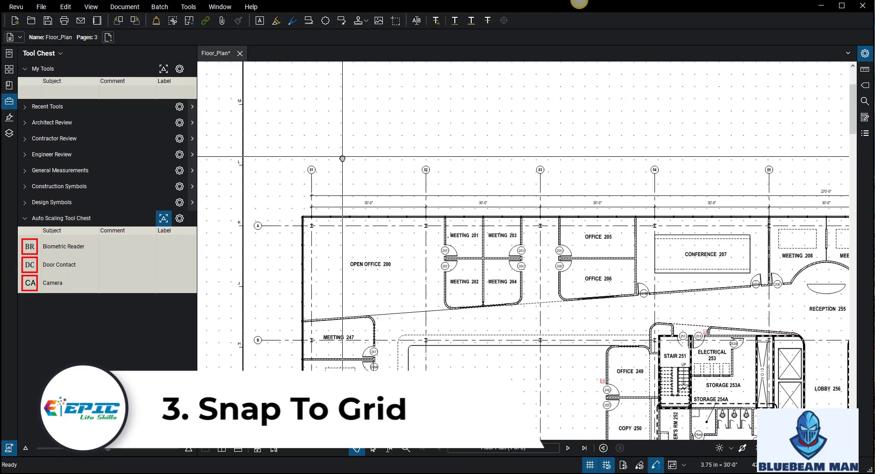
pyautogui.scroll(2, 343, 161)
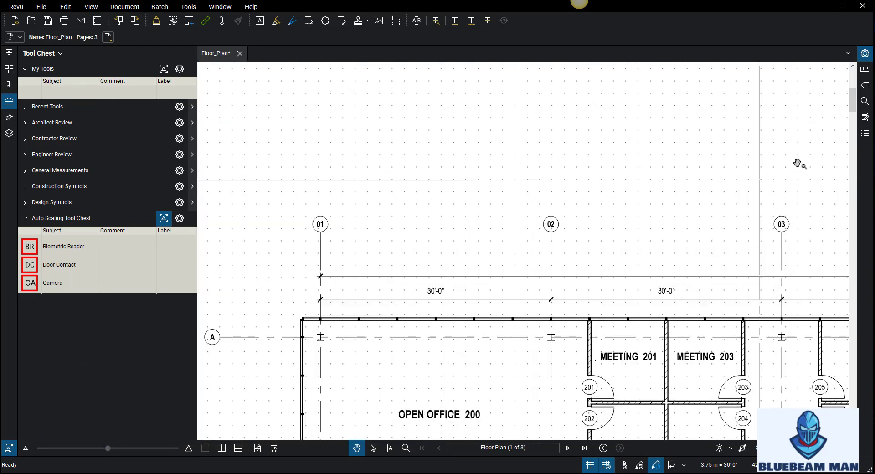
pyautogui.click(194, 7)
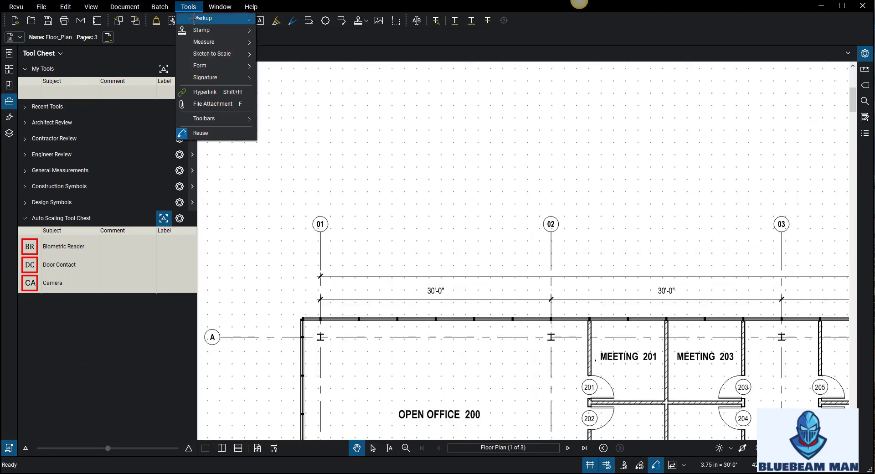
pyautogui.moveTo(211, 19)
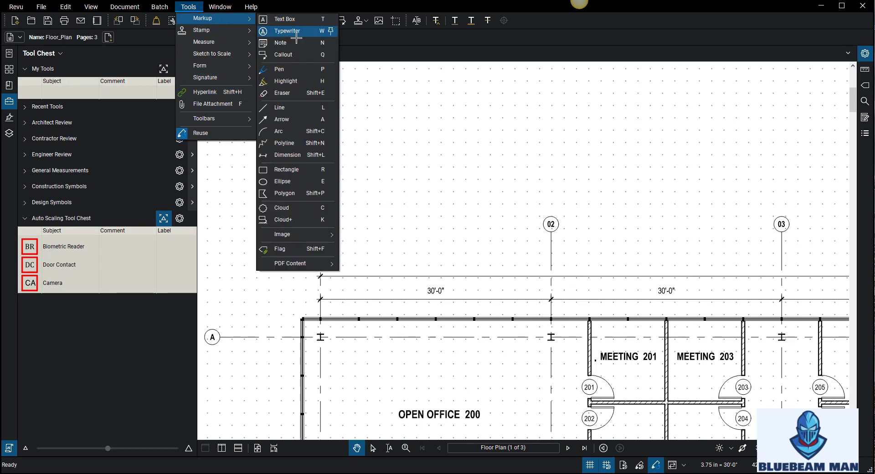
pyautogui.click(297, 196)
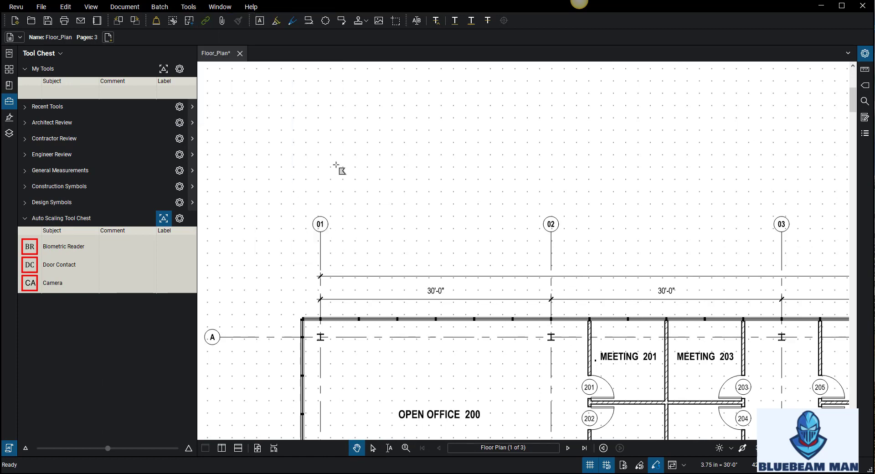
pyautogui.scroll(2, 350, 164)
pyautogui.click(338, 169)
pyautogui.click(347, 161)
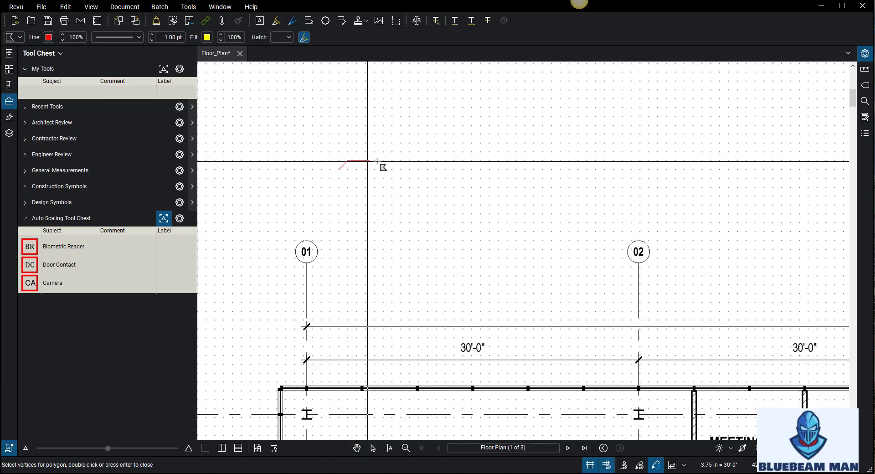
pyautogui.click(401, 161)
pyautogui.click(409, 170)
pyautogui.click(401, 179)
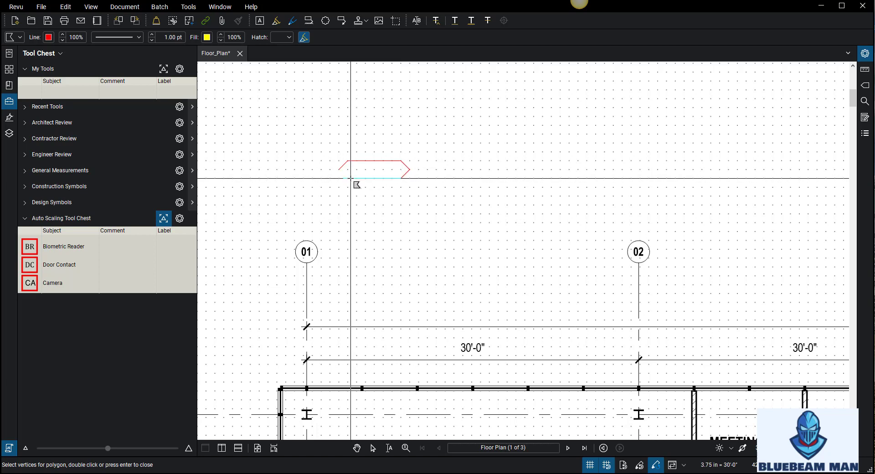
pyautogui.scroll(4, 347, 180)
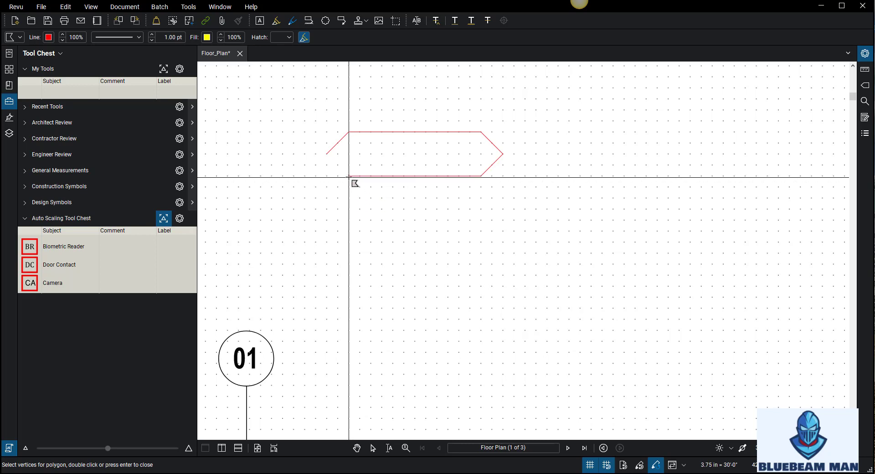
# Close the yellow hexagon, move it between gridlines 01 and 02, and show its properties
pyautogui.doubleClick(349, 177)
pyautogui.scroll(-3, 349, 177)
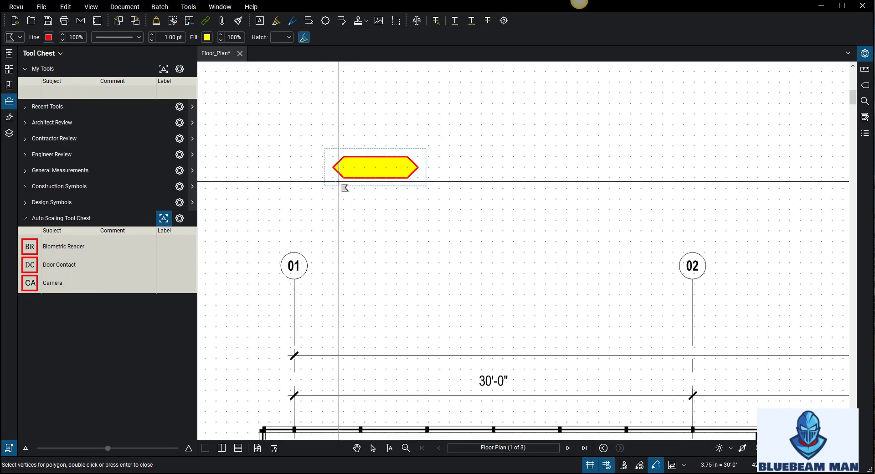
pyautogui.scroll(-2, 338, 182)
pyautogui.moveTo(342, 182); pyautogui.dragTo(431, 276)
pyautogui.press('Escape')
pyautogui.scroll(-3, 433, 276)
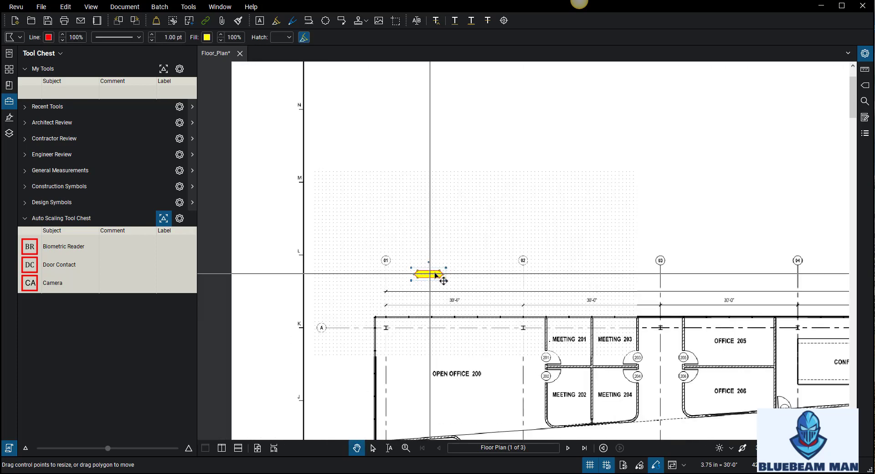
pyautogui.scroll(5, 439, 275)
pyautogui.moveTo(398, 232); pyautogui.dragTo(453, 226)
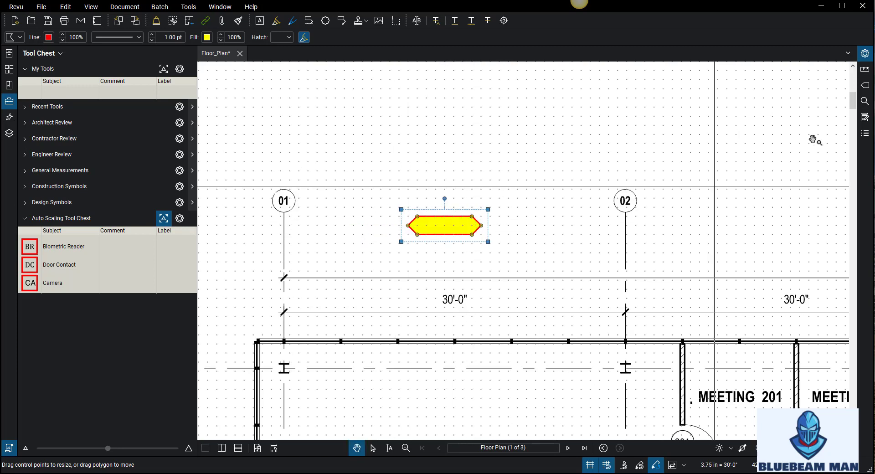
pyautogui.click(865, 54)
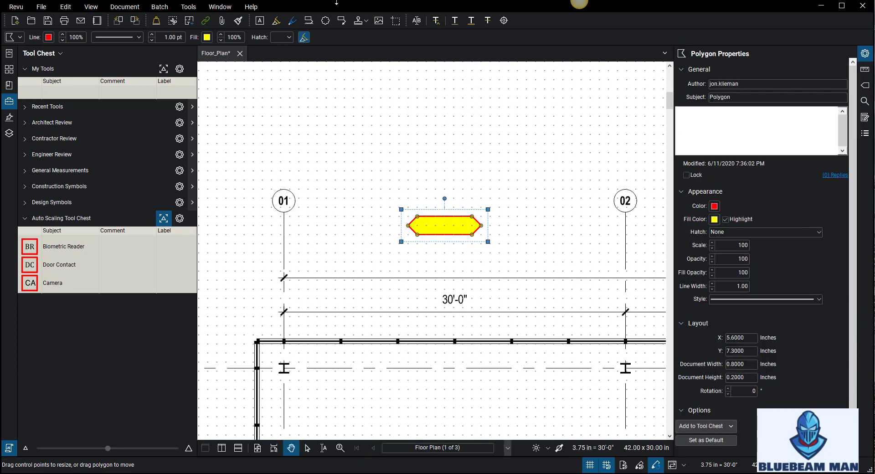
# Draw a text box inside the hexagon reading 'DOOR # 234'
pyautogui.click(220, 6)
pyautogui.moveTo(189, 6)
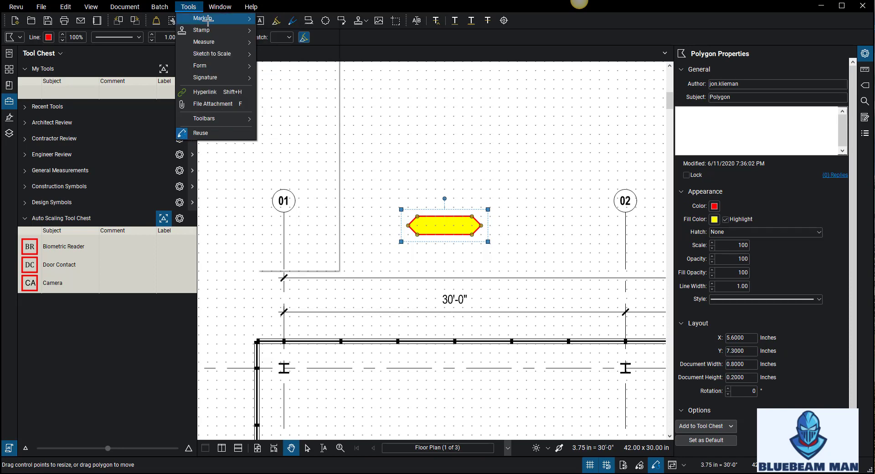
pyautogui.moveTo(205, 18)
pyautogui.click(286, 20)
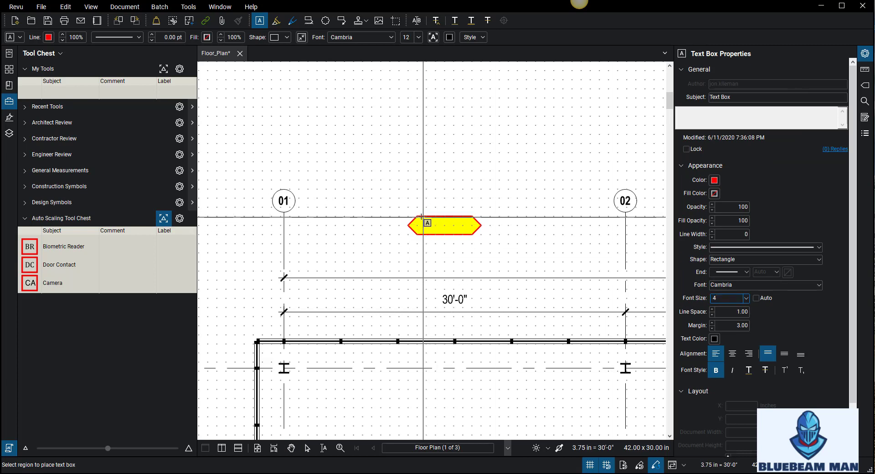
pyautogui.scroll(2, 416, 217)
pyautogui.moveTo(417, 217); pyautogui.dragTo(495, 245)
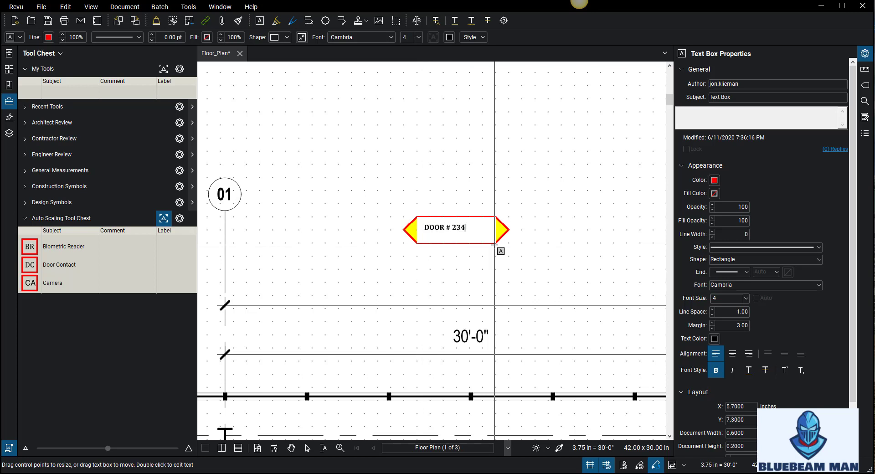
pyautogui.press('Escape')
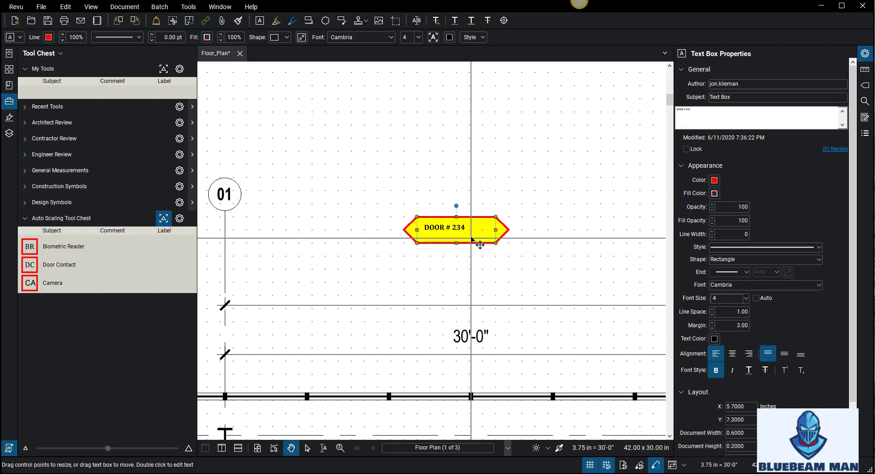
# Set the label's font size to 6 and shrink the box height to fit one line
pyautogui.click(748, 299)
pyautogui.click(734, 356)
pyautogui.click(746, 298)
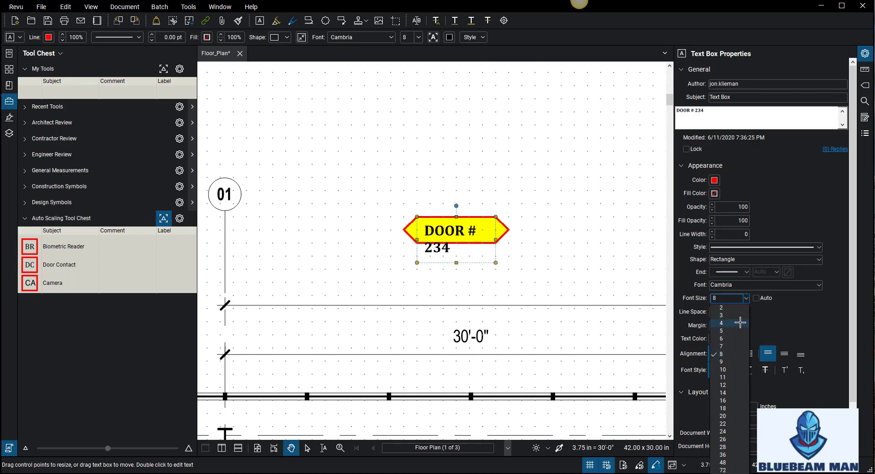
pyautogui.click(739, 338)
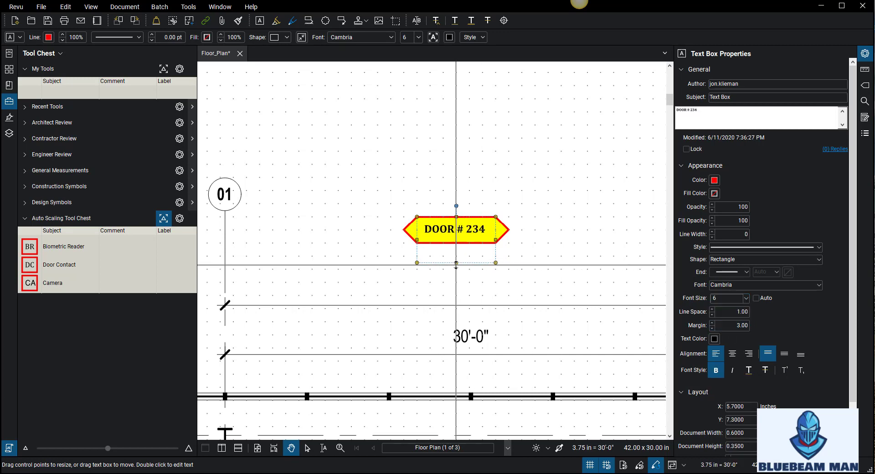
pyautogui.moveTo(456, 249); pyautogui.dragTo(456, 244)
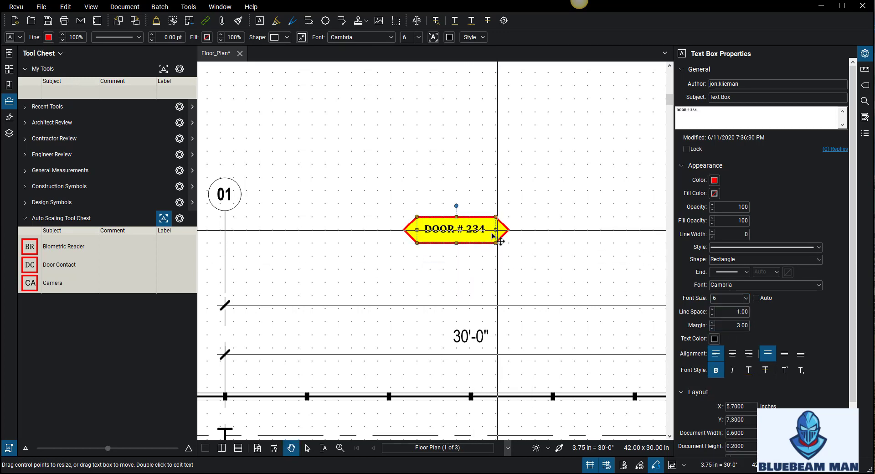
pyautogui.click(540, 246)
pyautogui.scroll(-2, 540, 247)
pyautogui.moveTo(540, 247); pyautogui.dragTo(457, 209)
pyautogui.click(225, 7)
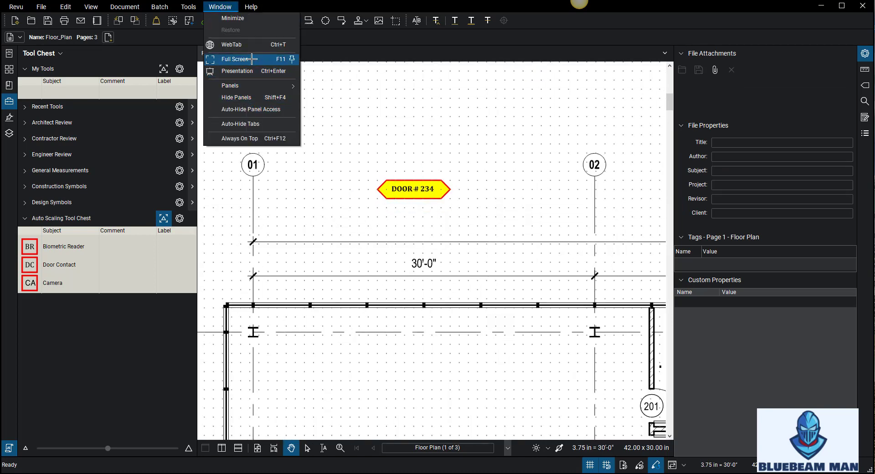
# Draw a red polyline leader from the tag's right tip, bending right, down to door 201
pyautogui.moveTo(188, 7)
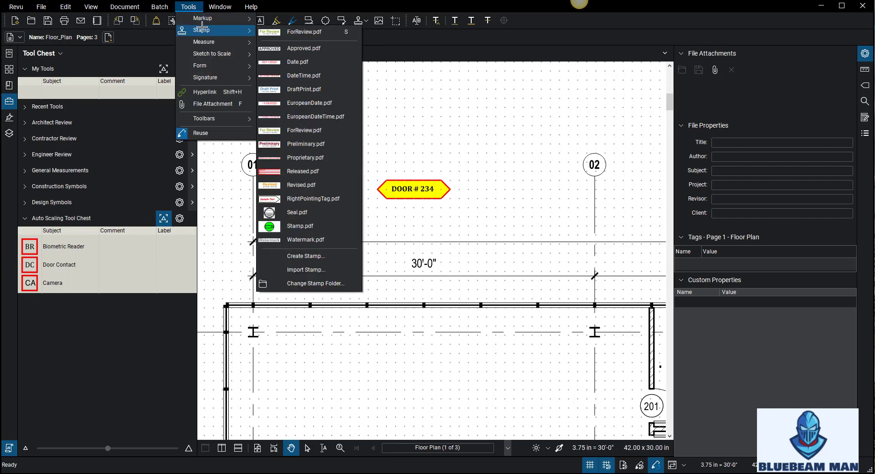
pyautogui.moveTo(209, 45)
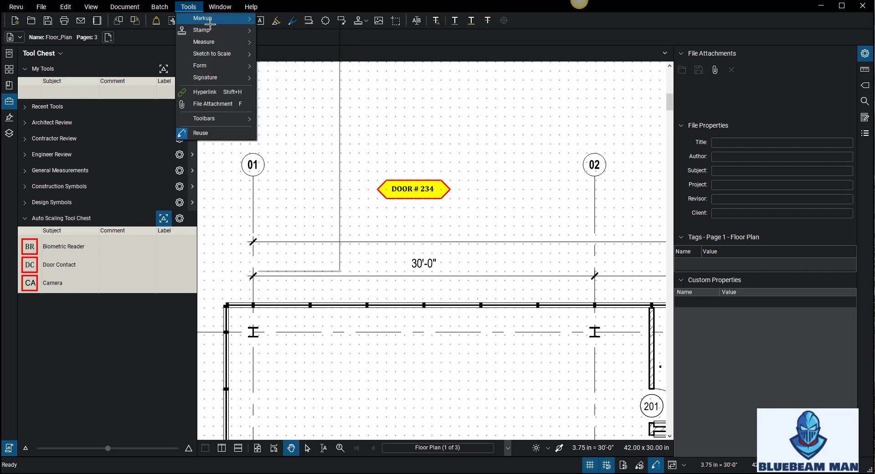
pyautogui.moveTo(205, 18)
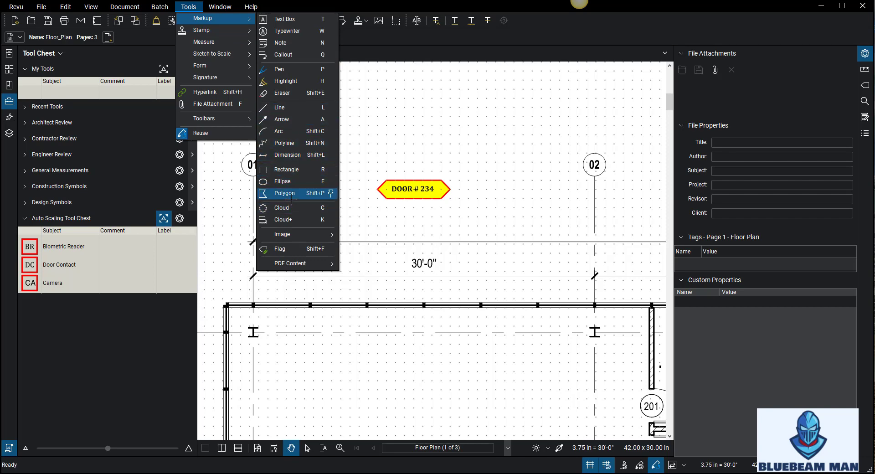
pyautogui.click(297, 143)
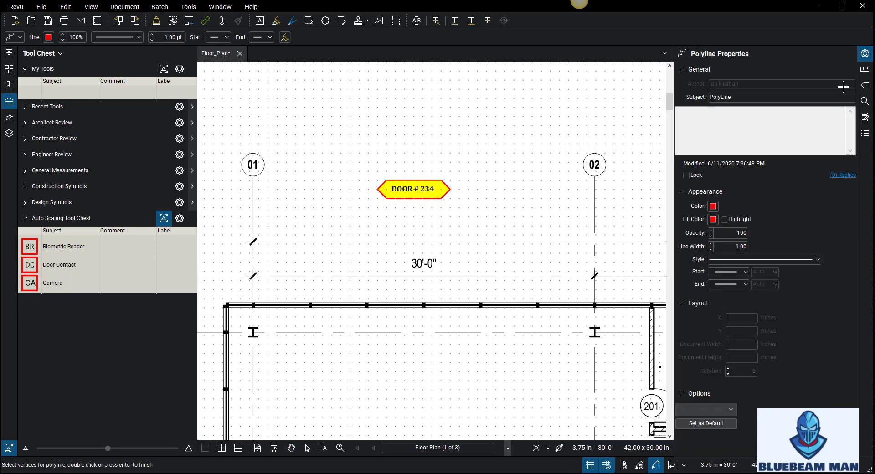
pyautogui.moveTo(501, 216); pyautogui.dragTo(402, 173)
pyautogui.click(401, 172)
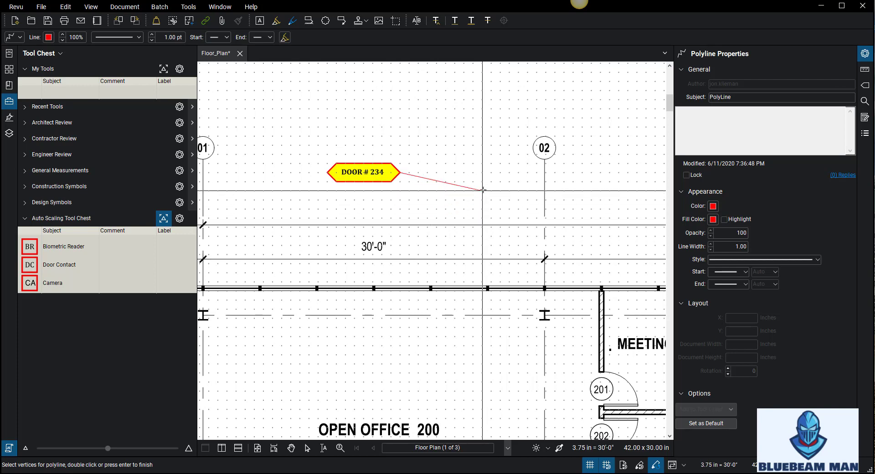
pyautogui.click(483, 172)
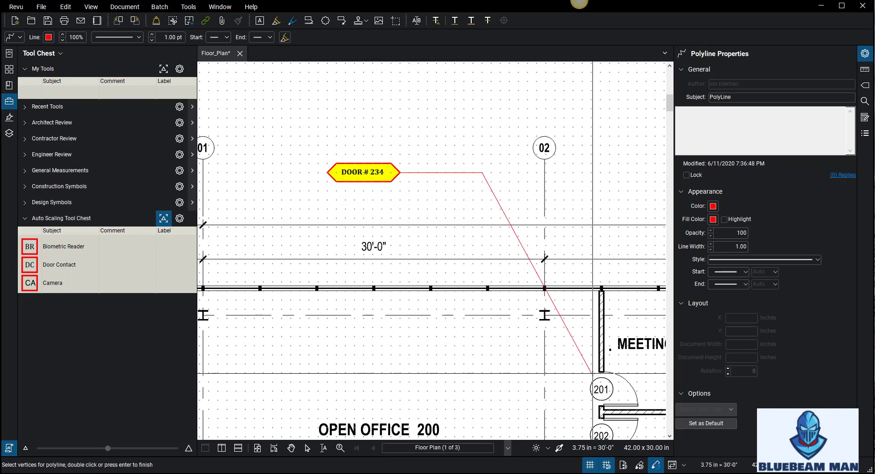
pyautogui.doubleClick(592, 373)
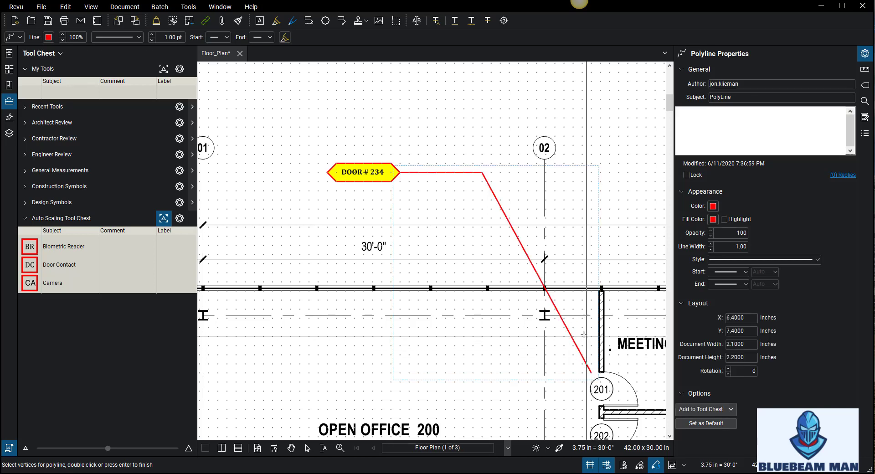
# Give the leader an arrowhead end and enlarge the arrow size beyond 25%
pyautogui.click(559, 313)
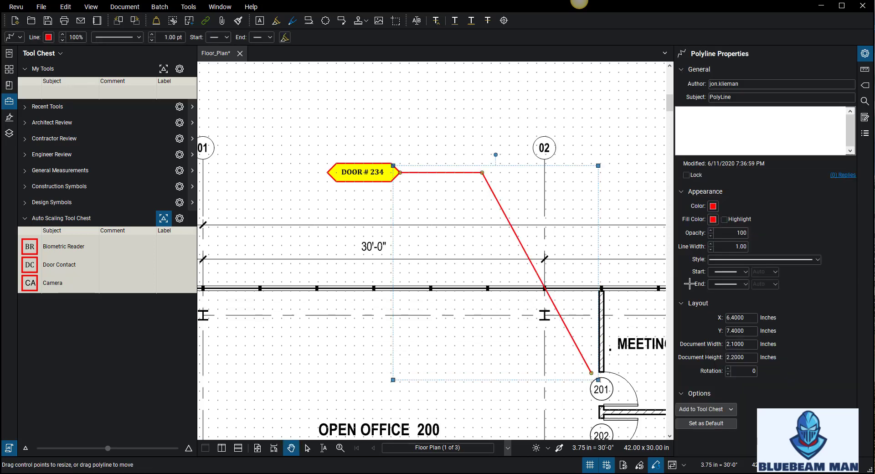
pyautogui.click(746, 284)
pyautogui.click(730, 301)
pyautogui.click(773, 284)
pyautogui.click(771, 296)
pyautogui.click(774, 284)
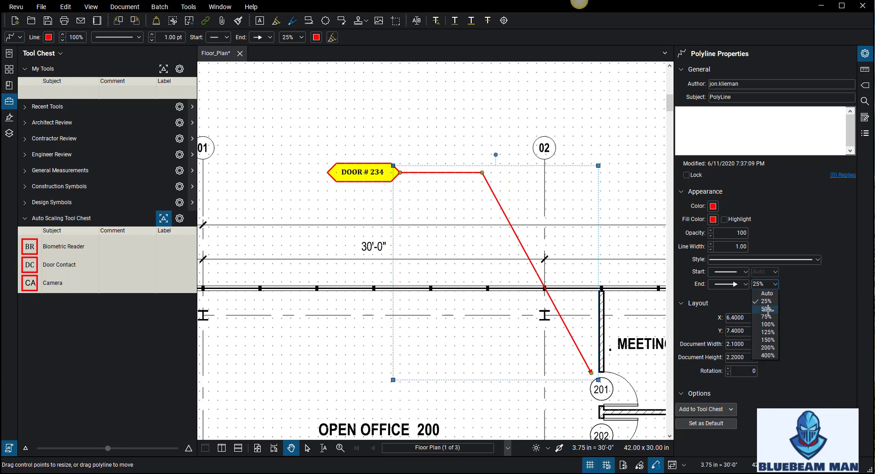
pyautogui.click(766, 305)
pyautogui.click(615, 310)
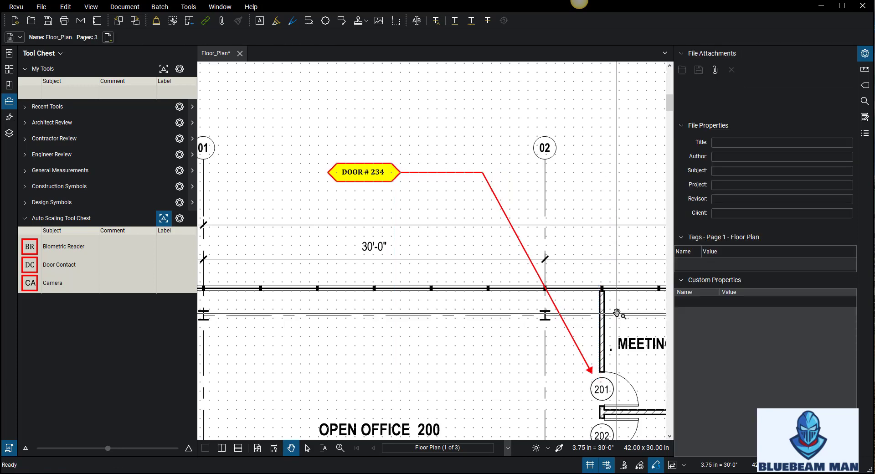
pyautogui.scroll(-2, 616, 310)
pyautogui.scroll(2, 611, 307)
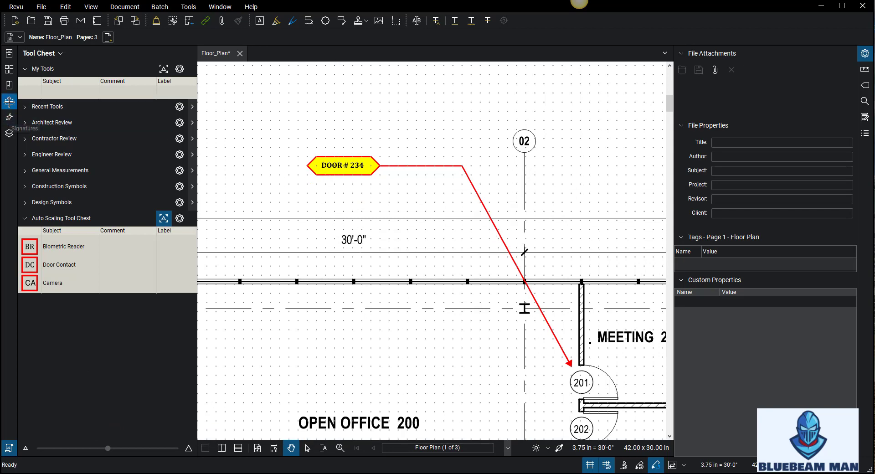
# Dock the Markups List at the bottom, then attach it to the right and collapse the bottom panel
pyautogui.click(864, 133)
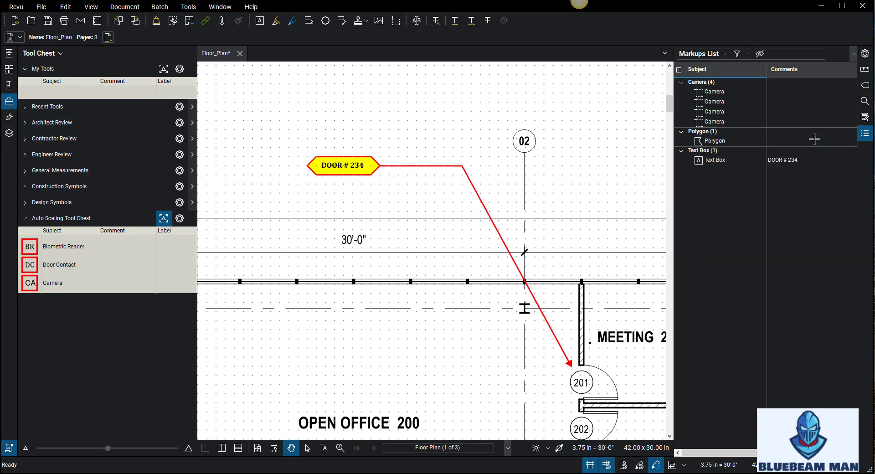
pyautogui.moveTo(674, 166); pyautogui.dragTo(603, 166)
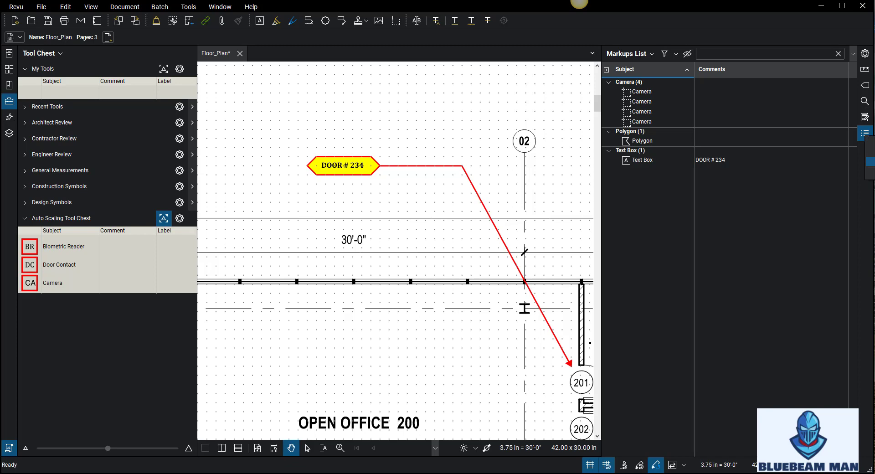
pyautogui.moveTo(800, 53); pyautogui.dragTo(216, 412)
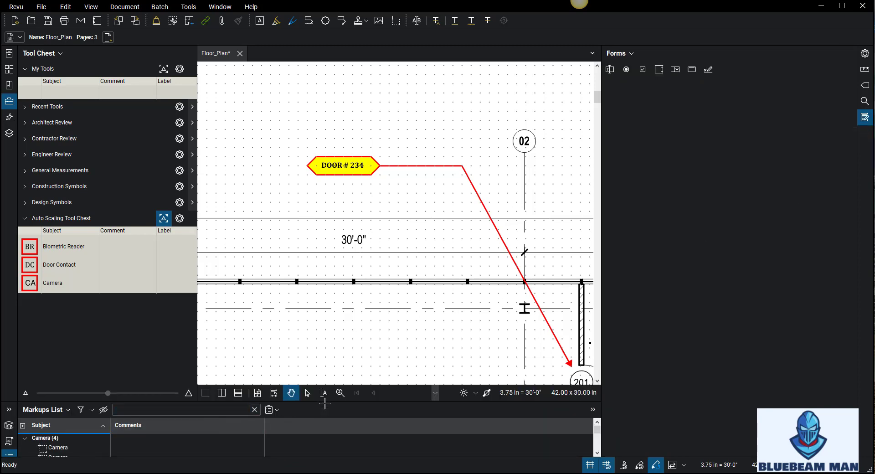
pyautogui.moveTo(325, 403); pyautogui.dragTo(547, 316)
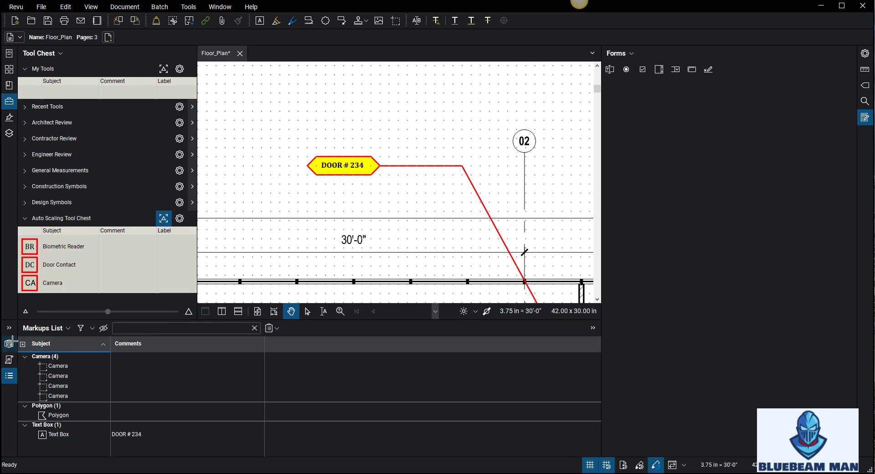
pyautogui.rightClick(9, 375)
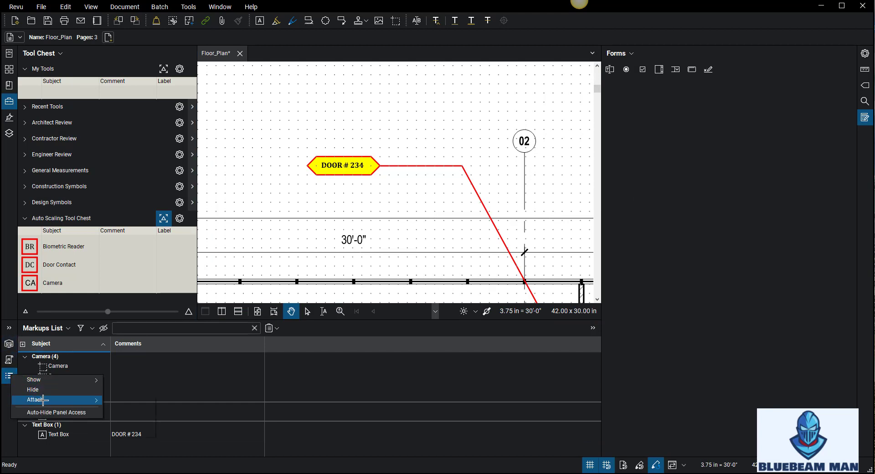
pyautogui.moveTo(42, 401)
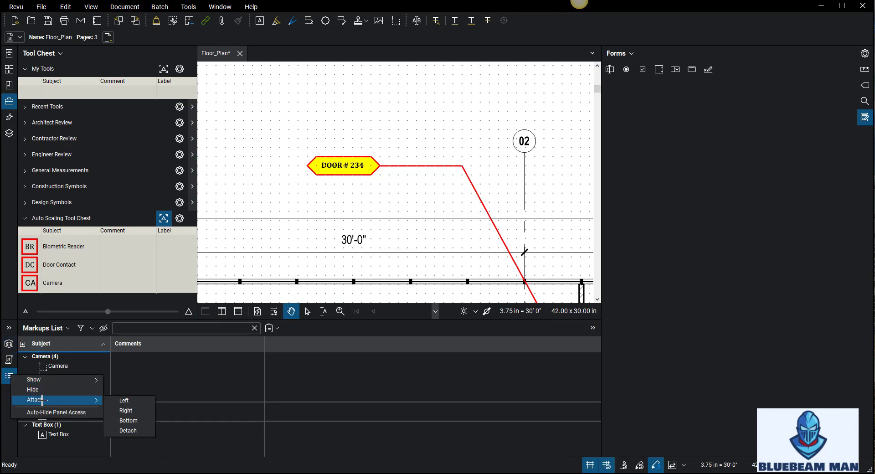
pyautogui.click(135, 410)
pyautogui.doubleClick(412, 324)
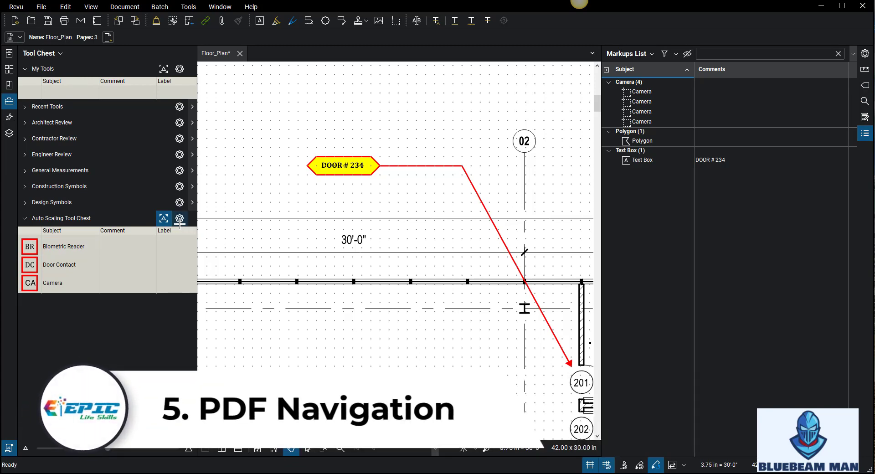
# Close the markups panel, fit the sheet, and discard a stray copy of the lower CA camera
pyautogui.doubleClick(600, 337)
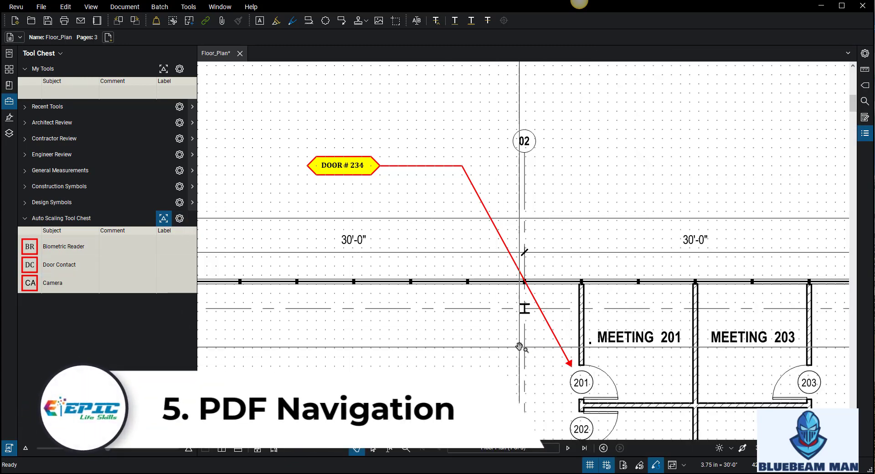
pyautogui.click(258, 450)
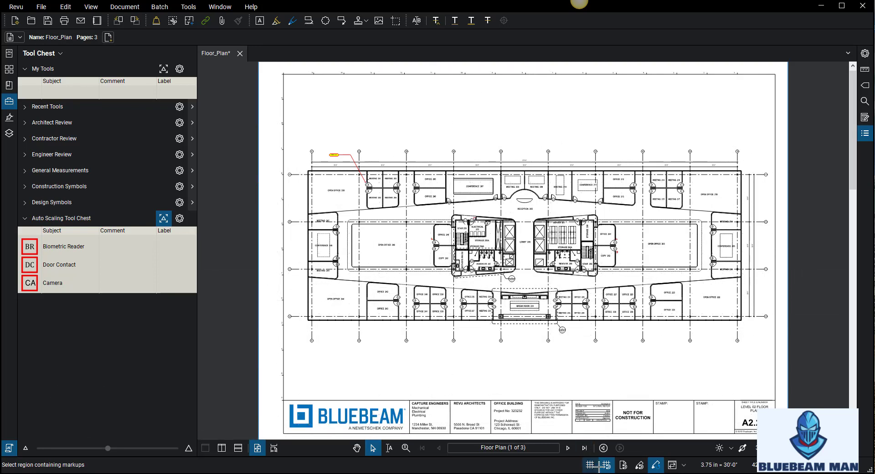
pyautogui.scroll(5, 623, 258)
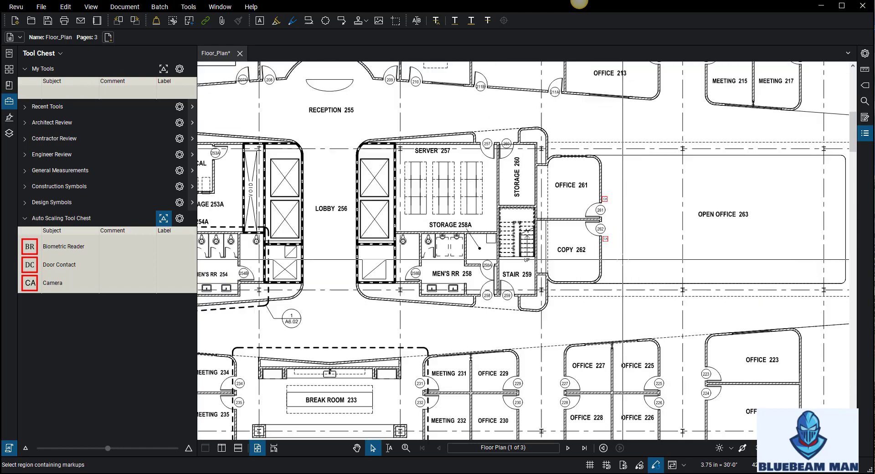
pyautogui.scroll(5, 606, 240)
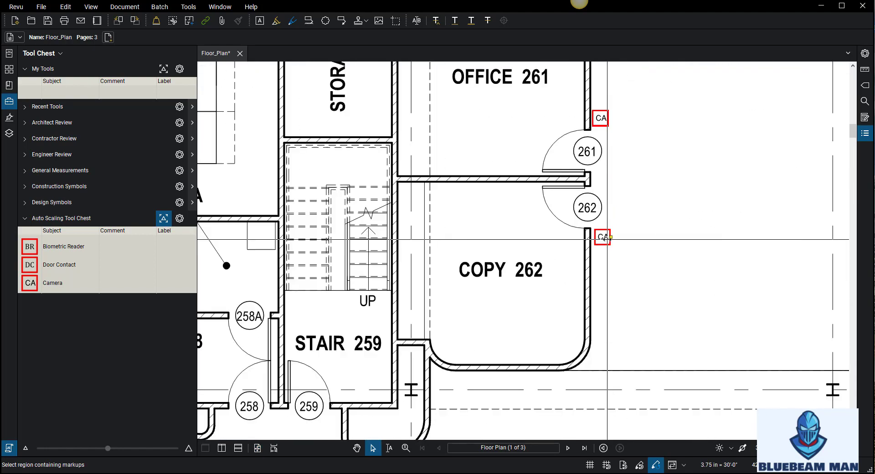
pyautogui.click(605, 239)
pyautogui.moveTo(605, 239); pyautogui.dragTo(660, 223)
pyautogui.moveTo(602, 236); pyautogui.dragTo(603, 237)
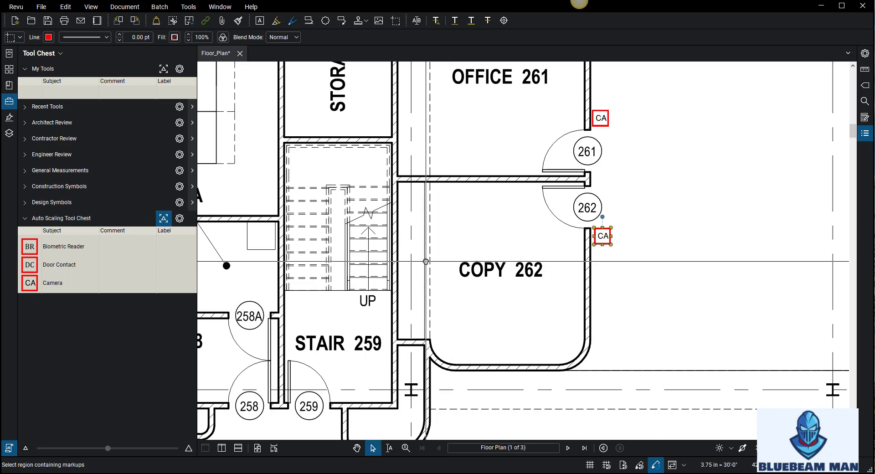
# Place a Biometric Reader symbol east of Office 261
pyautogui.scroll(-3, 425, 261)
pyautogui.scroll(4, 428, 242)
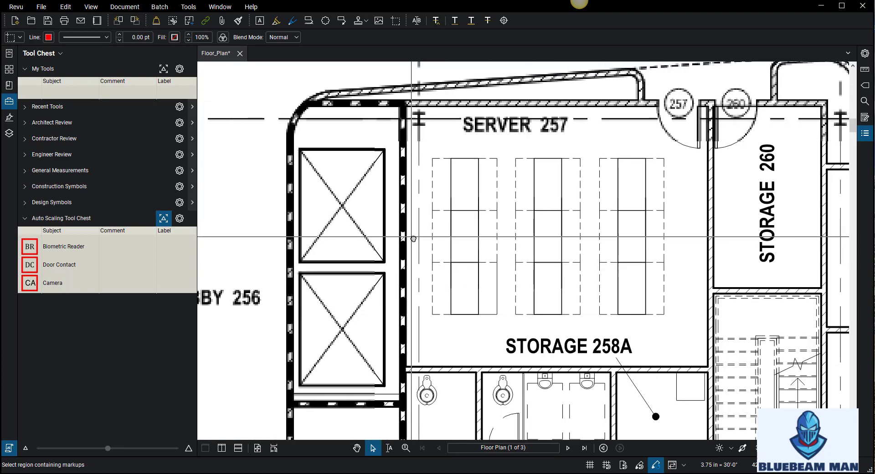
pyautogui.scroll(-3, 428, 242)
pyautogui.scroll(4, 609, 261)
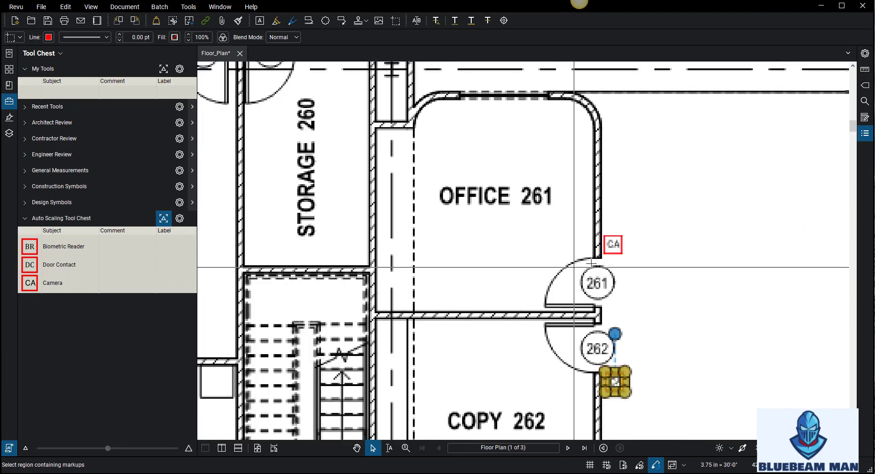
pyautogui.click(100, 250)
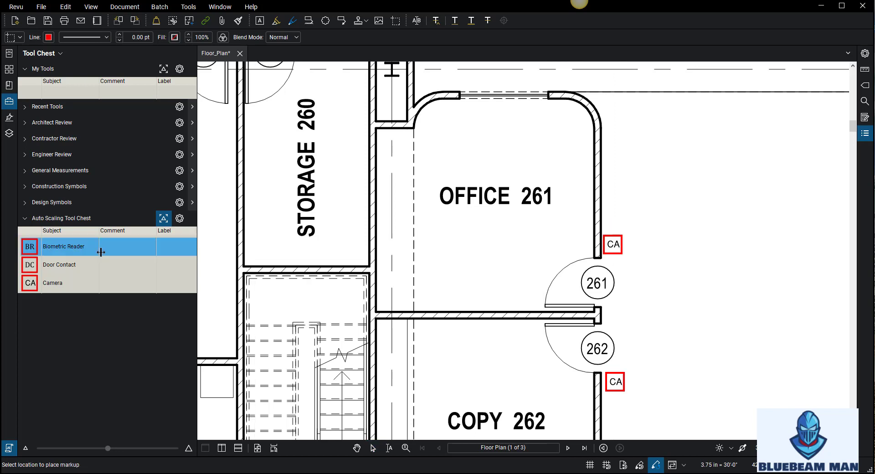
pyautogui.click(674, 228)
pyautogui.press('Escape')
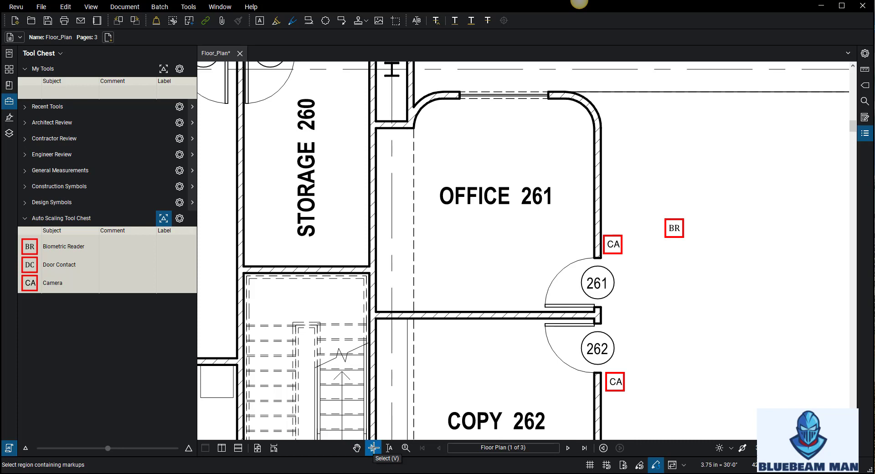
# Fit the page, then pan to meeting rooms 214–217, Conference 211 and Offices 212–213
pyautogui.click(257, 448)
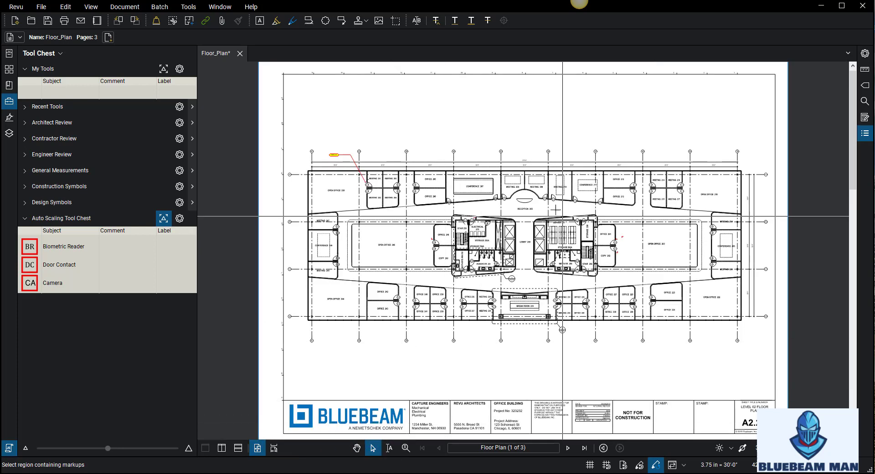
pyautogui.scroll(5, 624, 252)
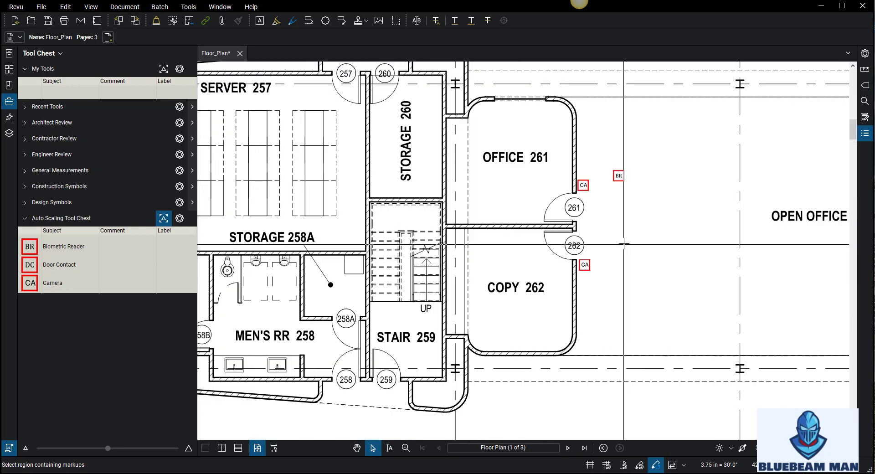
pyautogui.scroll(-1, 550, 227)
pyautogui.moveTo(501, 268); pyautogui.dragTo(596, 273)
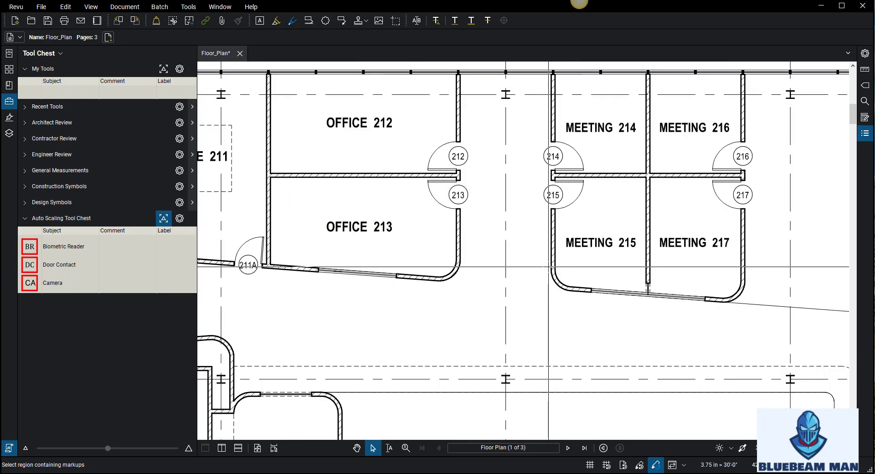
pyautogui.moveTo(475, 257); pyautogui.dragTo(599, 265)
pyautogui.scroll(-6, 600, 263)
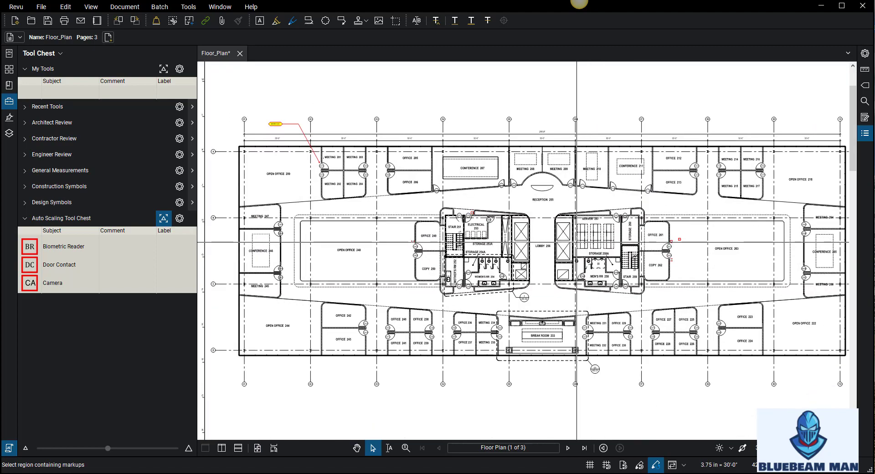
pyautogui.scroll(-1, 587, 237)
pyautogui.moveTo(572, 241); pyautogui.dragTo(553, 234)
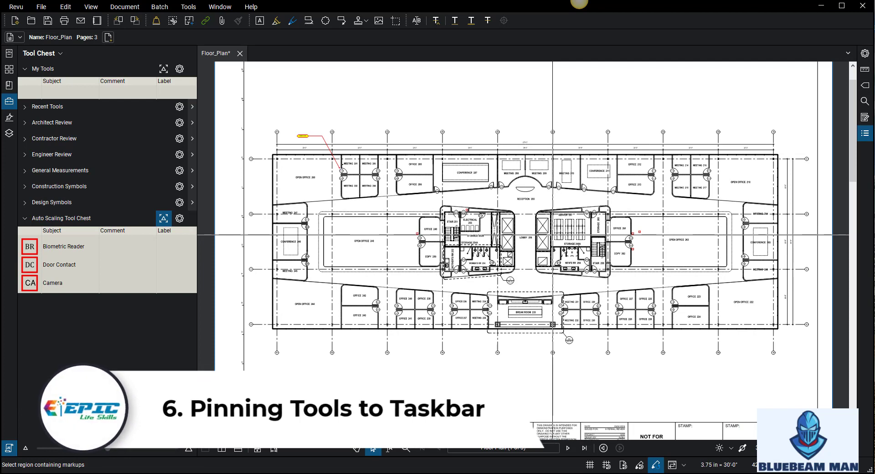
# Pin Erase Content to the Advanced toolbar and Cut Content to the Advanced Text toolbar
pyautogui.scroll(-1, 560, 219)
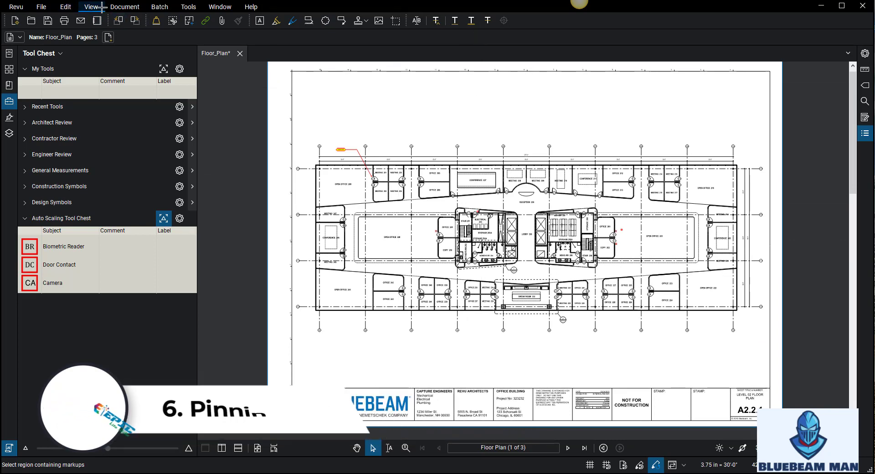
pyautogui.click(65, 6)
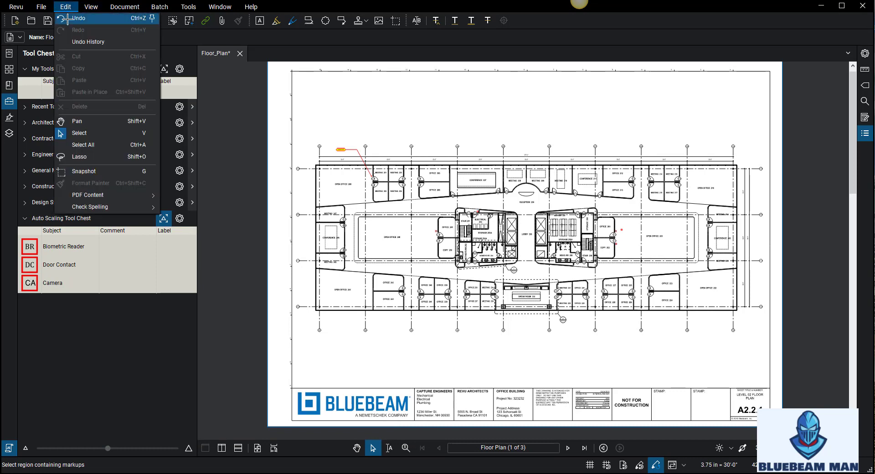
pyautogui.moveTo(93, 196)
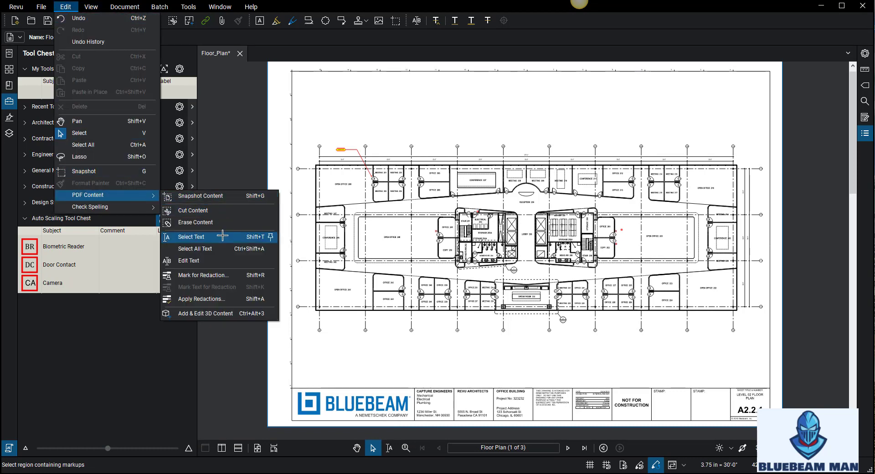
pyautogui.click(271, 224)
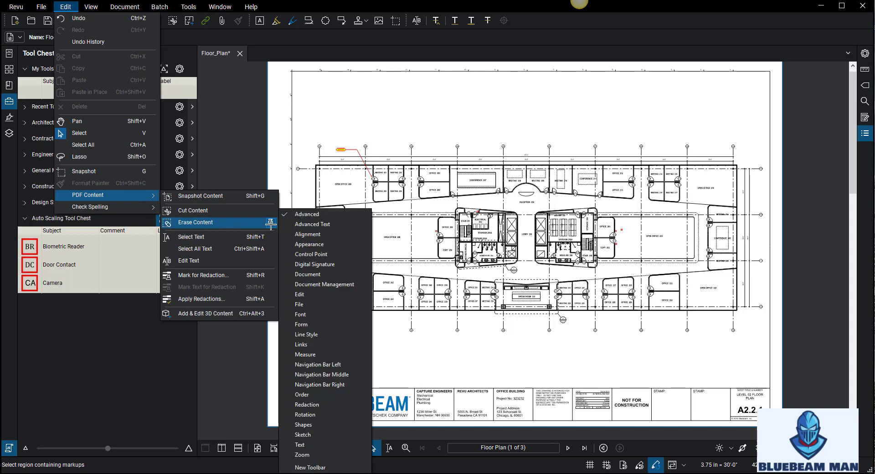
pyautogui.click(311, 214)
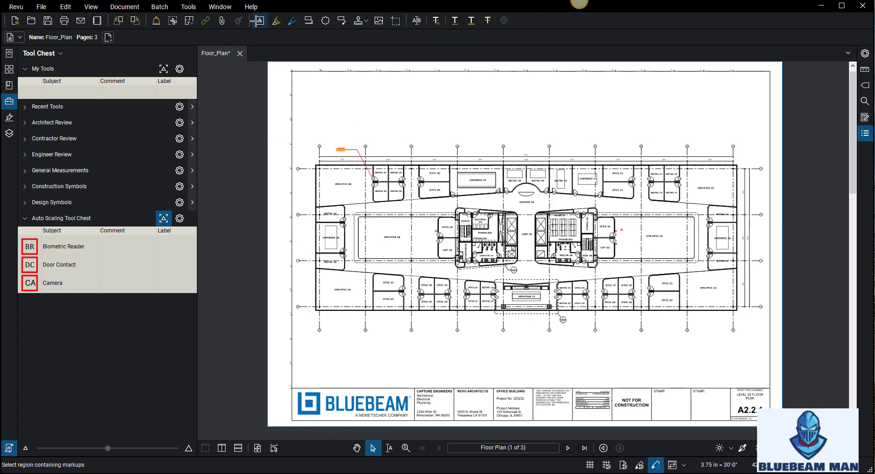
pyautogui.click(66, 7)
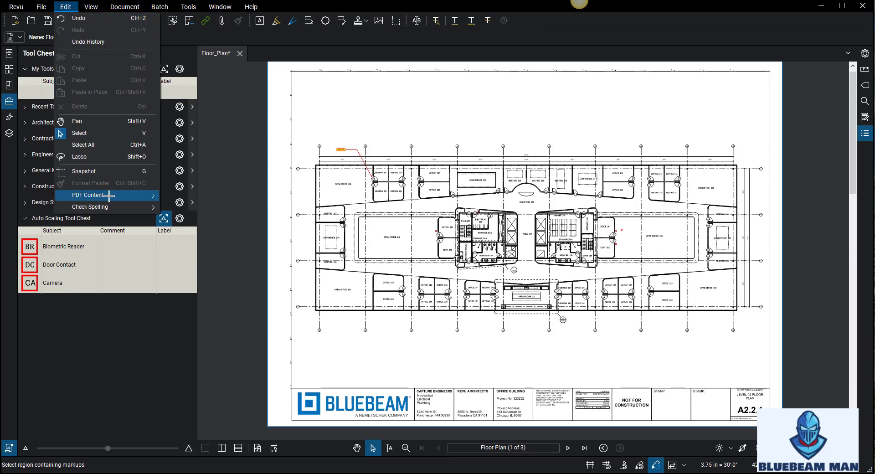
pyautogui.moveTo(109, 195)
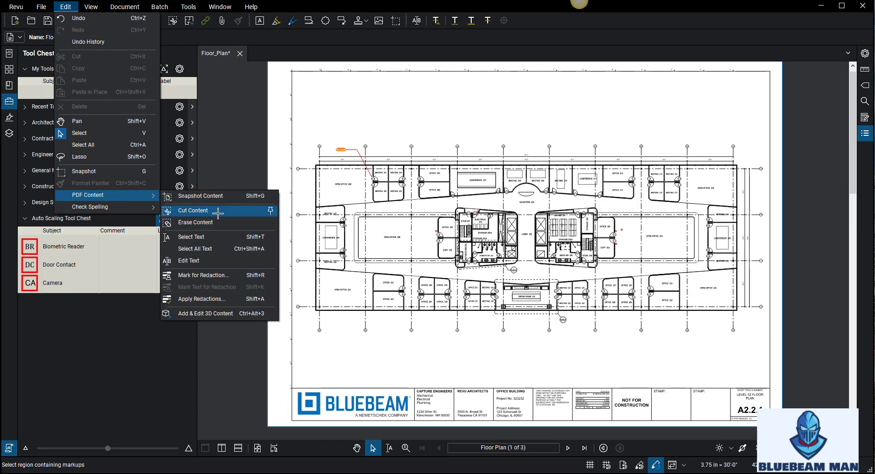
pyautogui.click(271, 211)
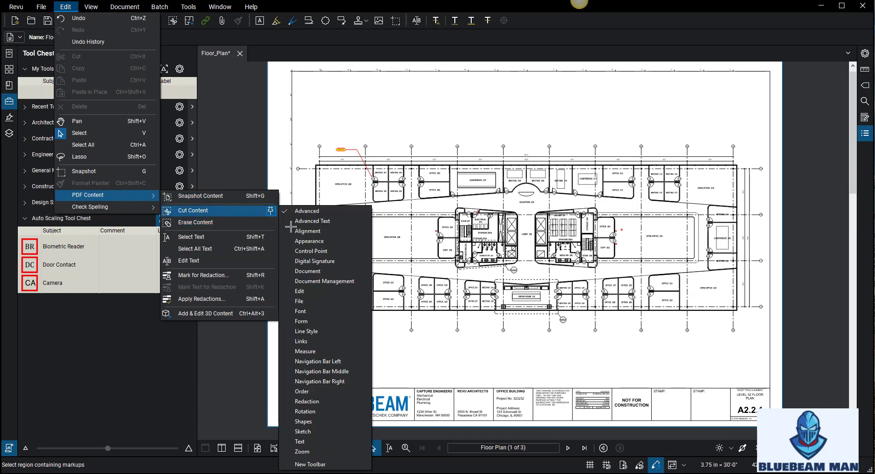
pyautogui.click(322, 222)
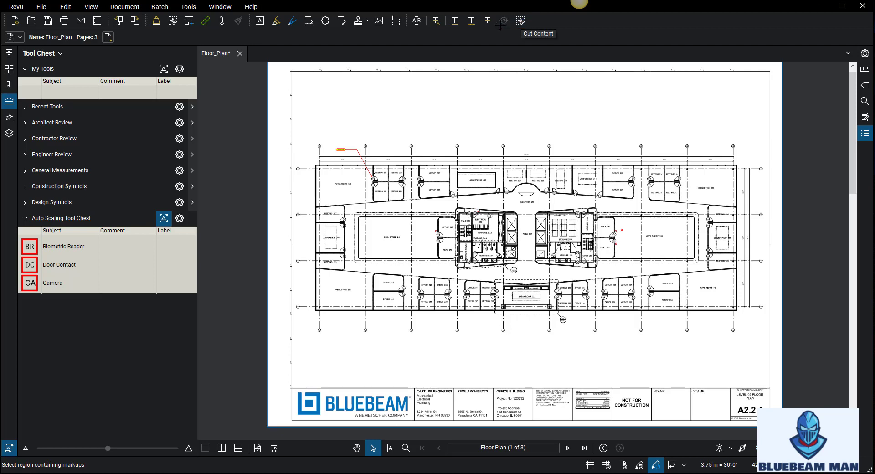
# Pin Erase Content again and try it on a region above the floor plan
pyautogui.click(66, 6)
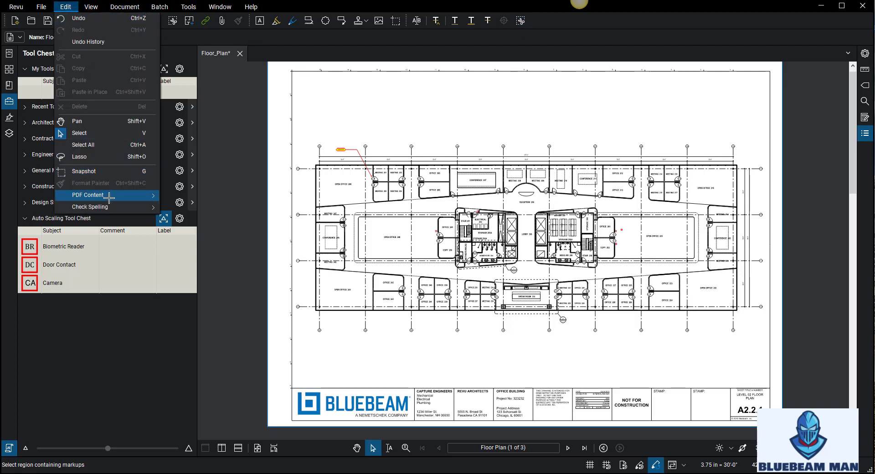
pyautogui.moveTo(109, 196)
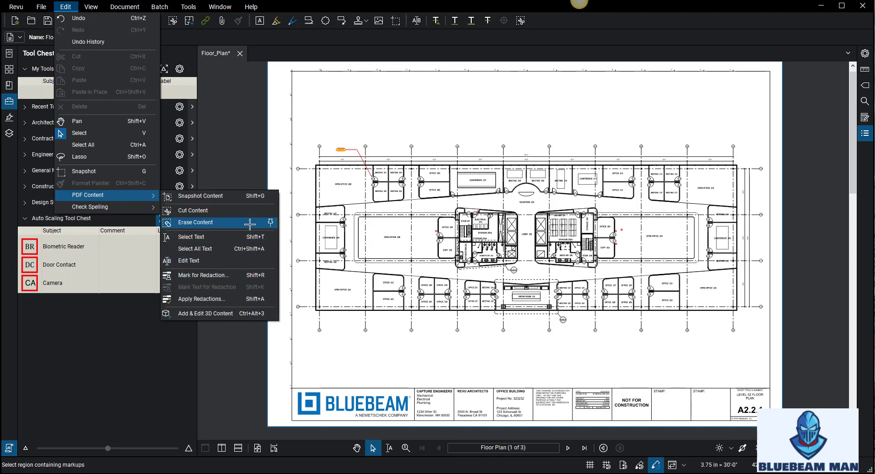
pyautogui.moveTo(270, 222)
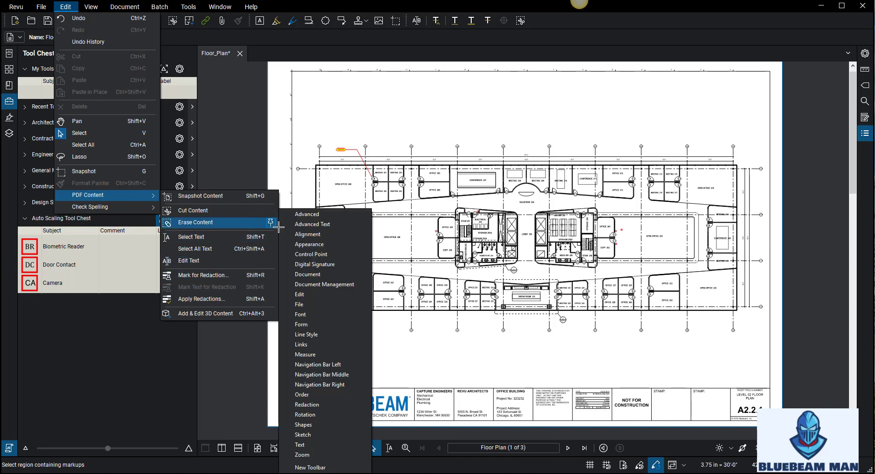
pyautogui.click(310, 231)
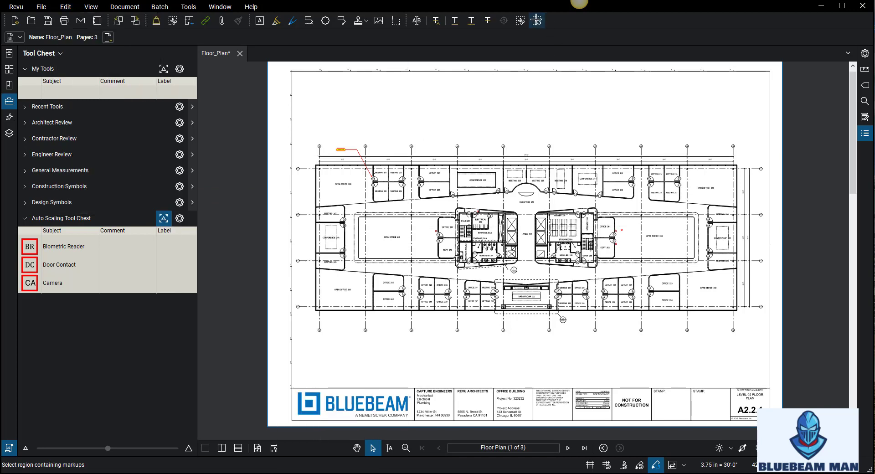
pyautogui.click(537, 20)
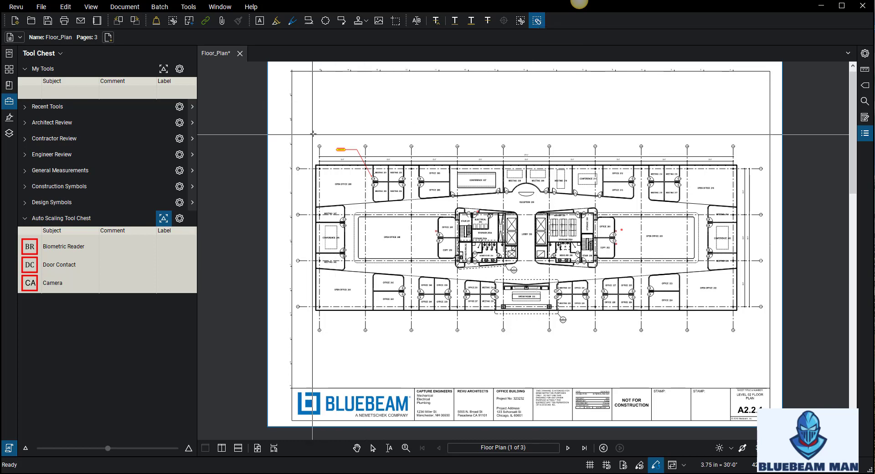
pyautogui.moveTo(392, 131); pyautogui.dragTo(430, 157)
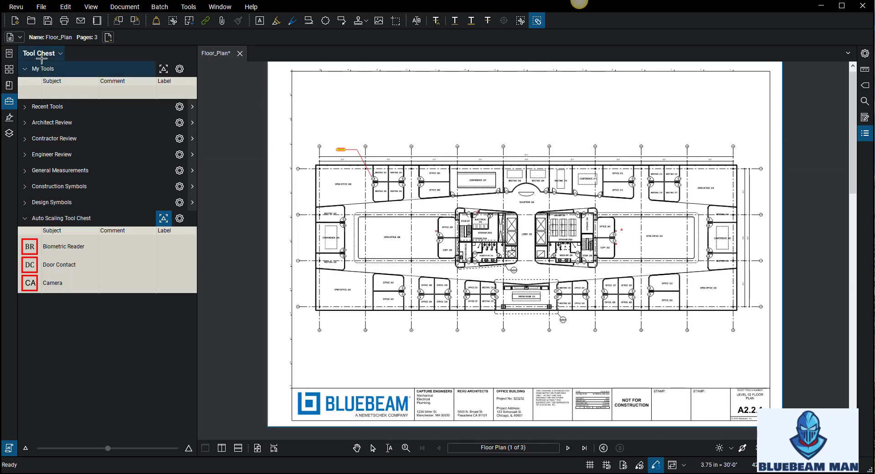
# Browse the window layout options in the menu bar
pyautogui.click(220, 7)
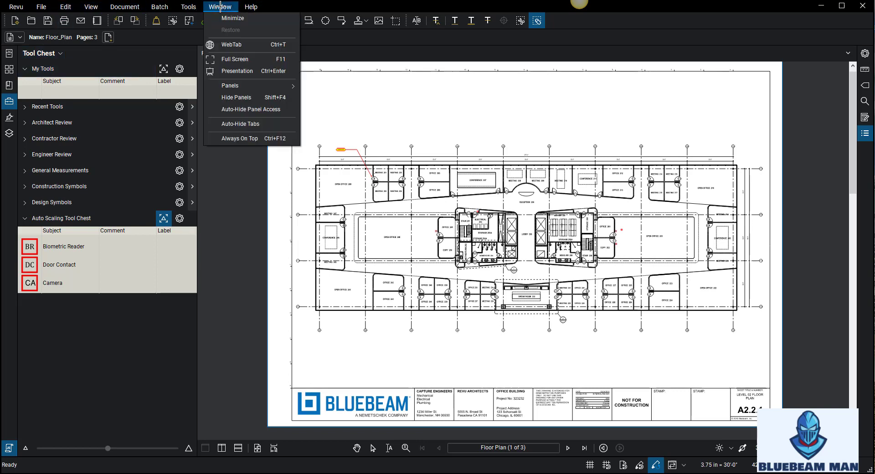
pyautogui.moveTo(189, 7)
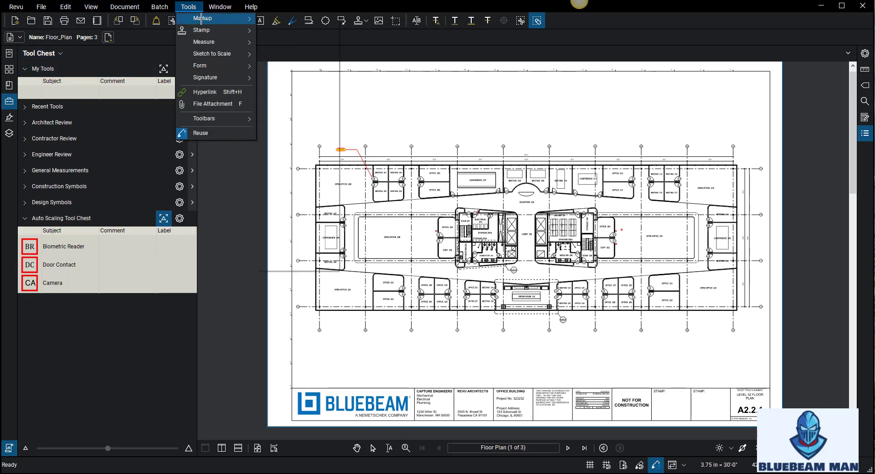
pyautogui.moveTo(218, 19)
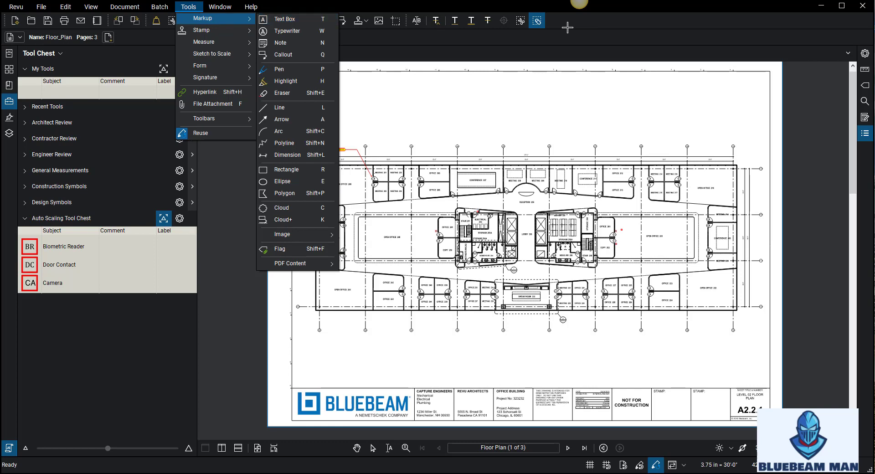
pyautogui.click(515, 135)
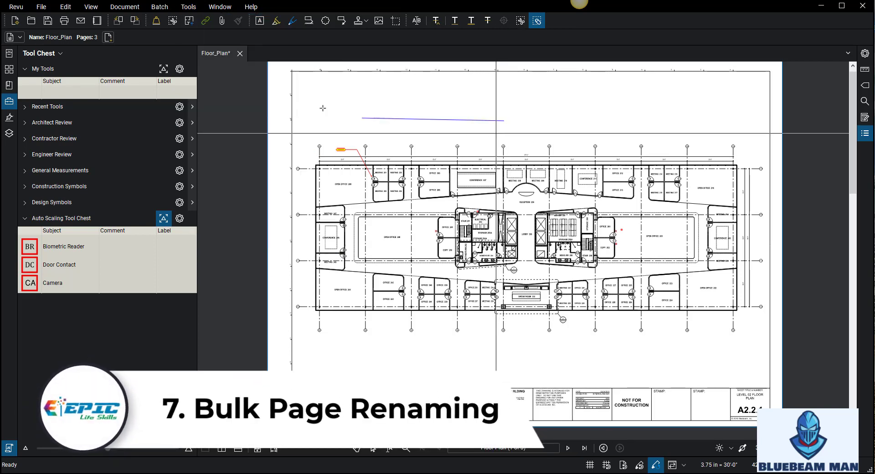
# Label all three pages 'LEVEL 02 FLOOR PLAN' using the title block's sheet title region
pyautogui.click(503, 120)
pyautogui.click(9, 69)
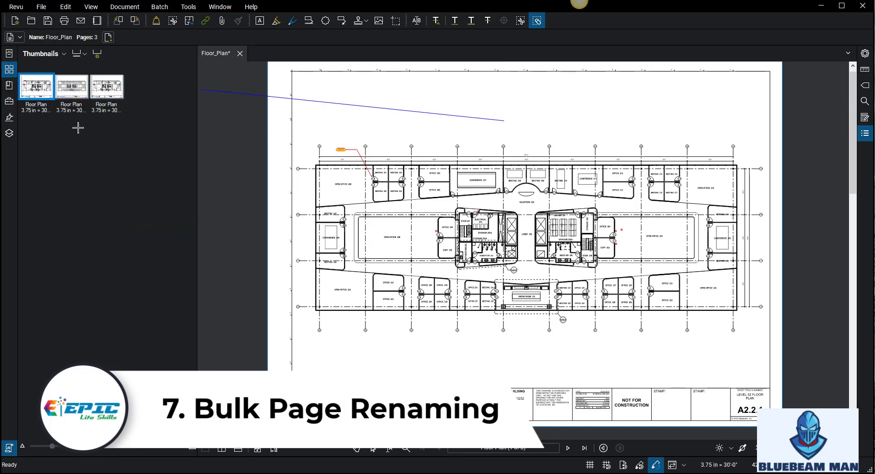
pyautogui.click(97, 53)
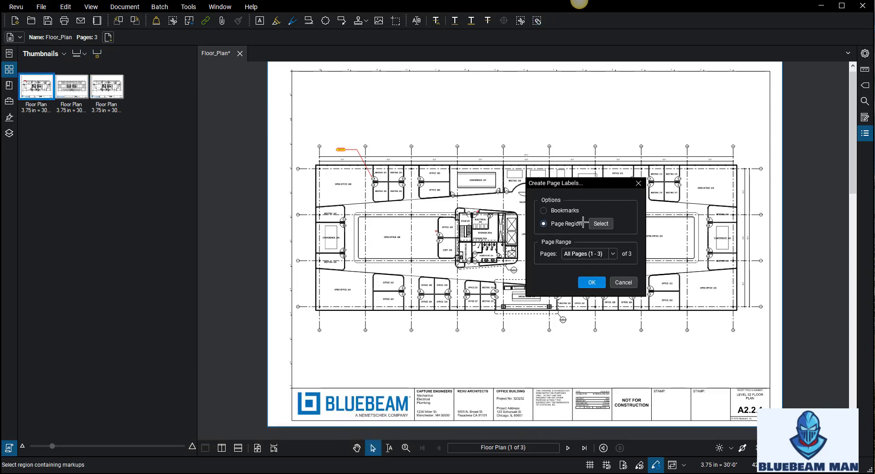
pyautogui.click(603, 223)
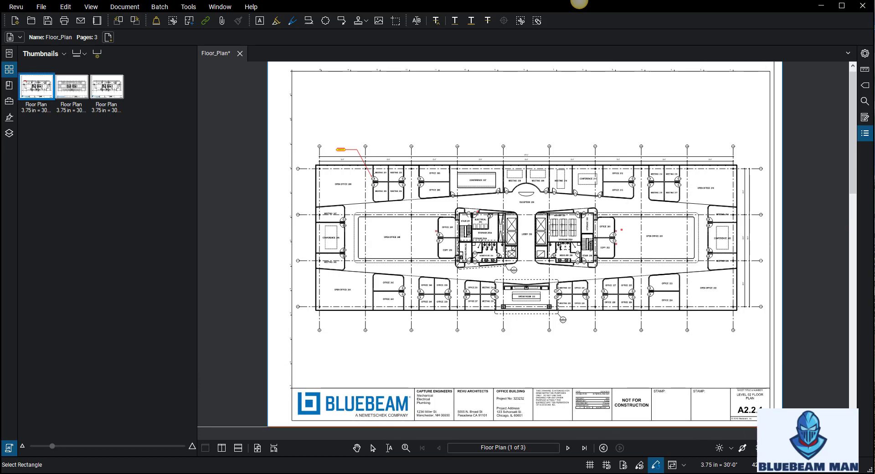
pyautogui.scroll(3, 775, 426)
pyautogui.scroll(3, 778, 425)
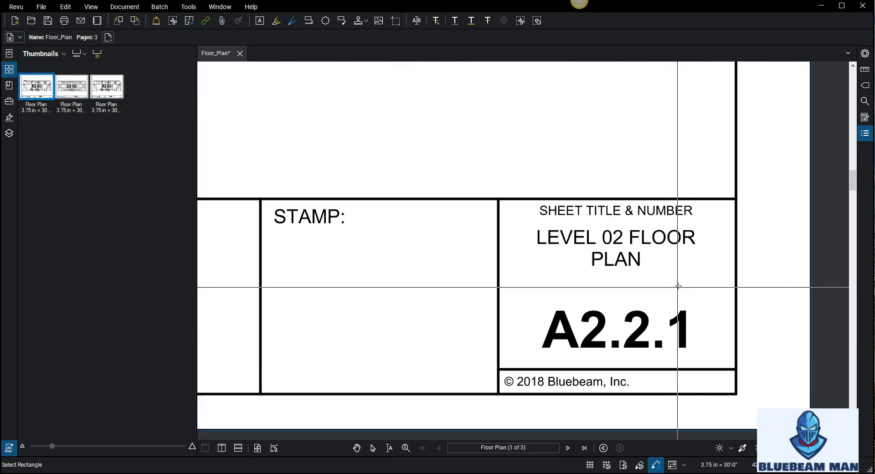
pyautogui.moveTo(732, 280); pyautogui.dragTo(508, 223)
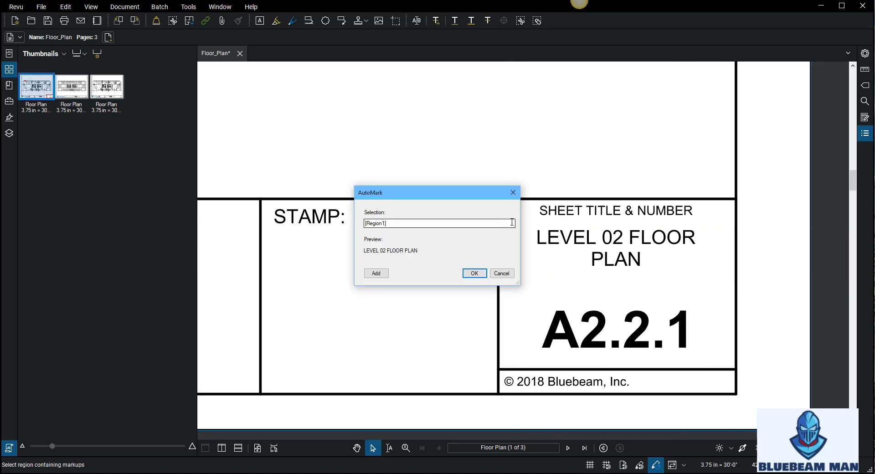
pyautogui.click(476, 274)
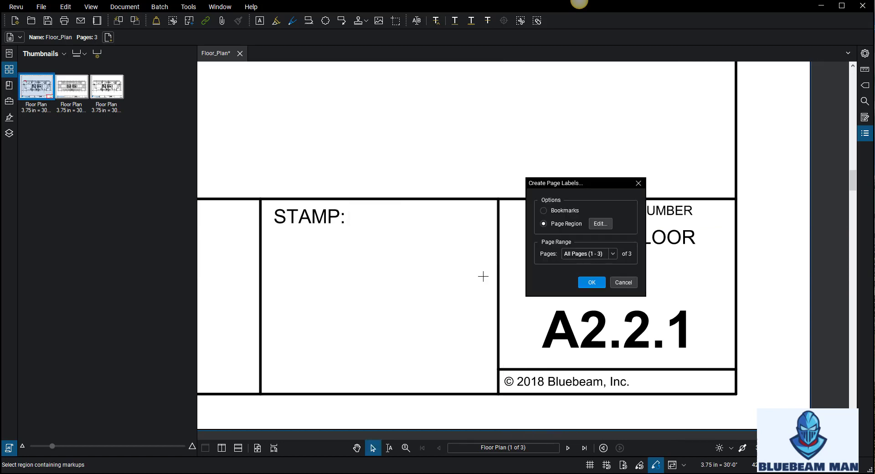
pyautogui.click(592, 282)
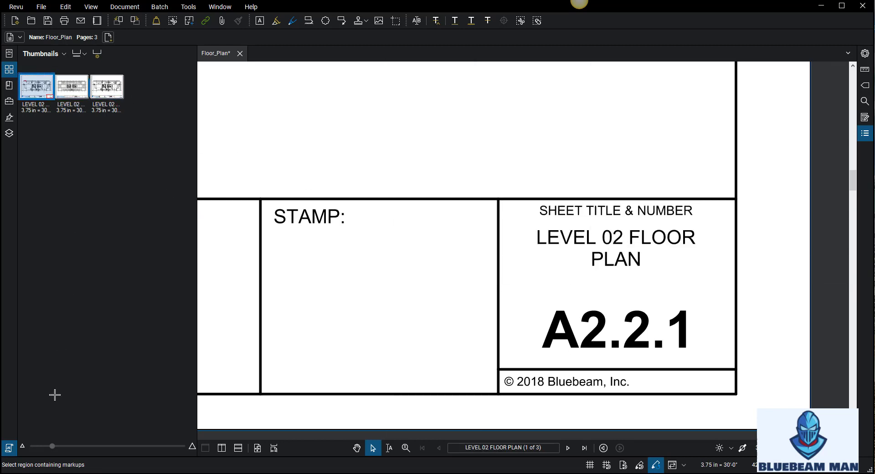
# Enlarge the page thumbnails to show full labels and fit one full page in view
pyautogui.moveTo(52, 445); pyautogui.dragTo(86, 446)
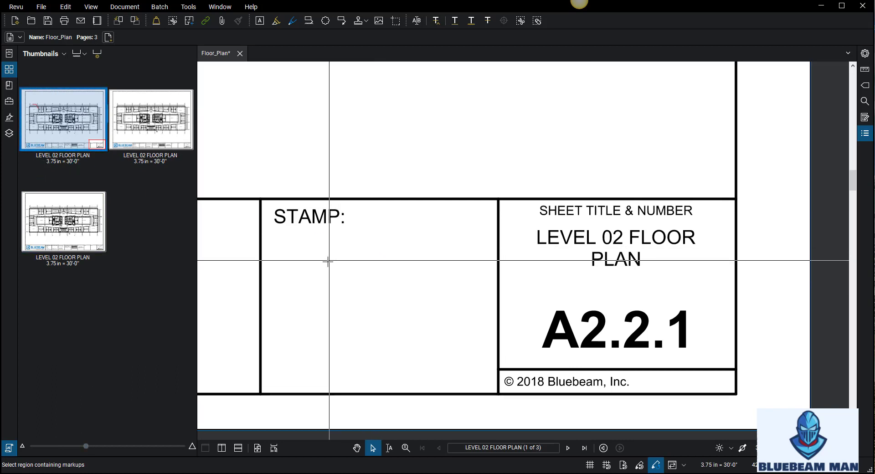
pyautogui.scroll(-1, 327, 261)
pyautogui.scroll(-1, 327, 261)
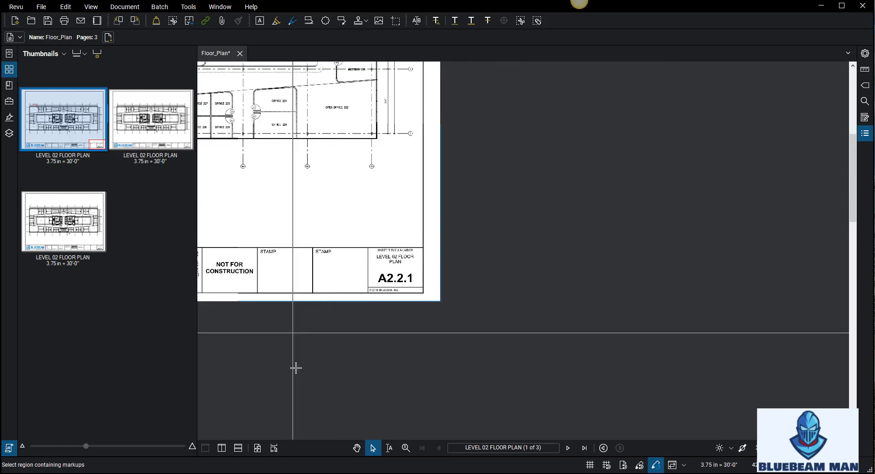
pyautogui.click(257, 448)
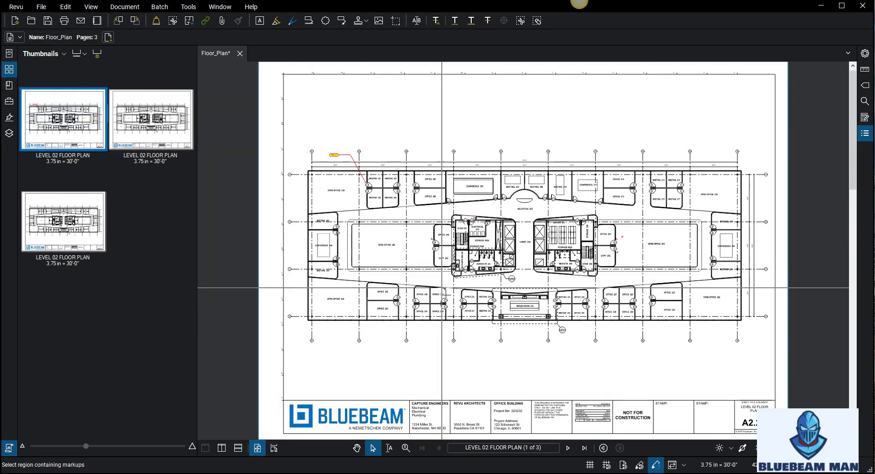
pyautogui.scroll(2, 796, 410)
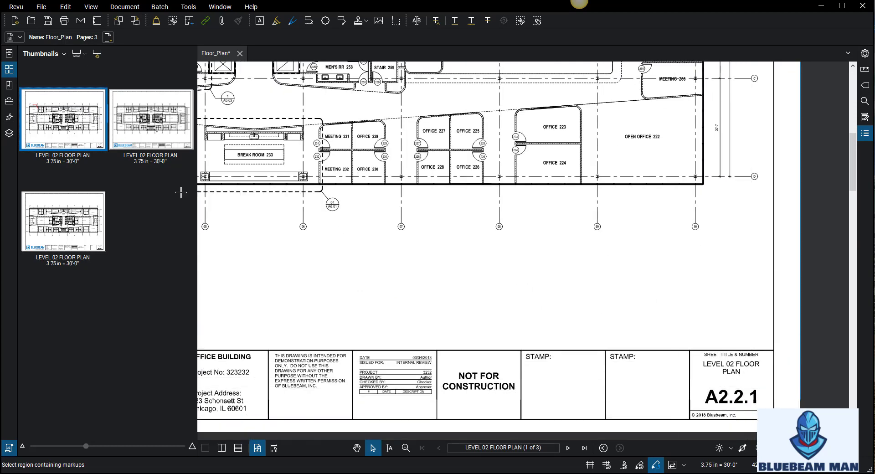
# Go to page 3 and collapse the Thumbnails panel
pyautogui.click(60, 239)
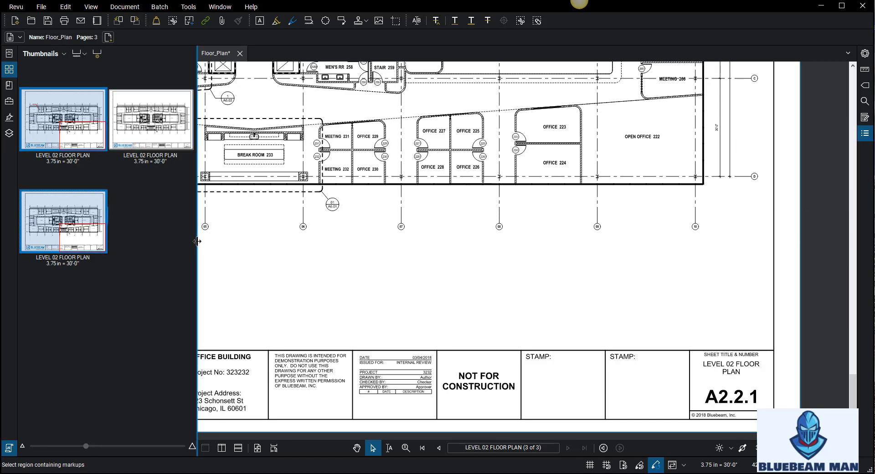
pyautogui.click(198, 239)
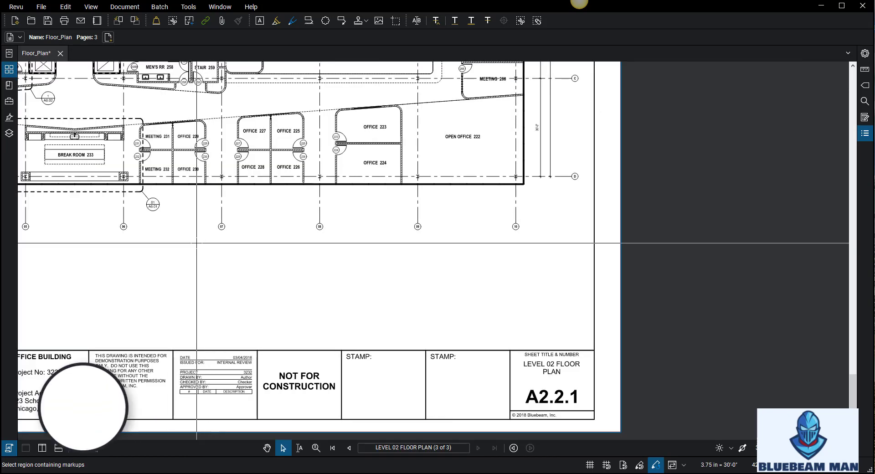
pyautogui.scroll(-4, 311, 263)
pyautogui.scroll(3, 348, 254)
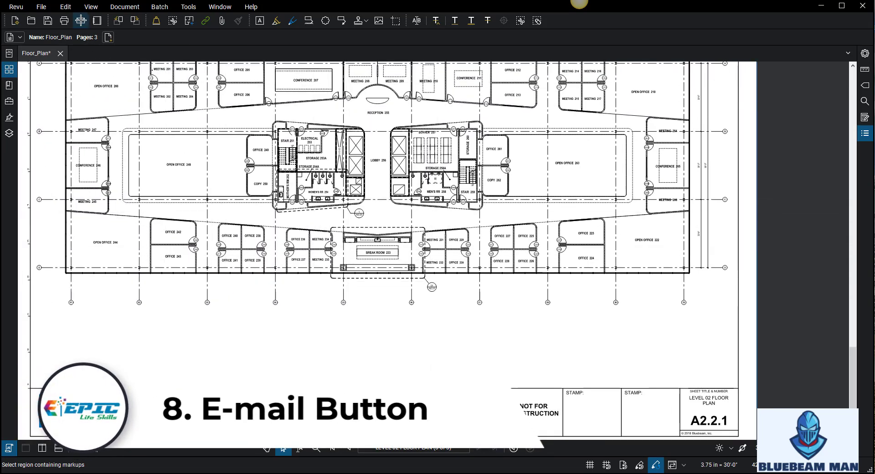
pyautogui.scroll(-2, 456, 203)
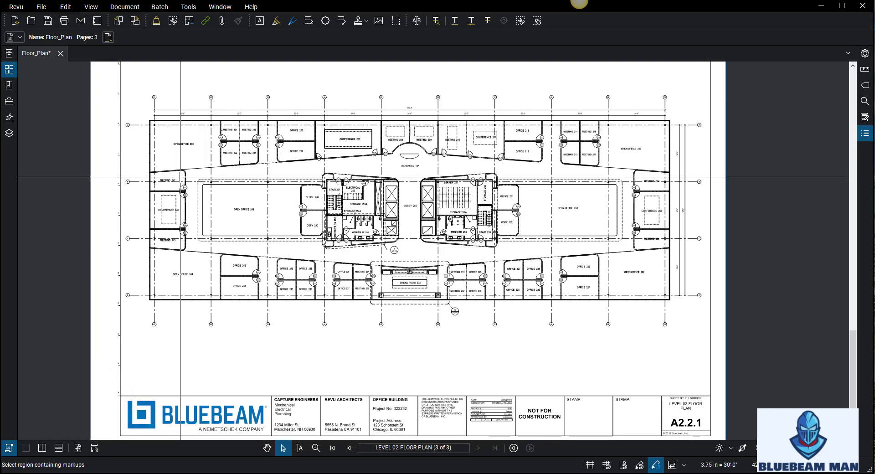
pyautogui.scroll(-2, 258, 196)
pyautogui.scroll(1, 258, 218)
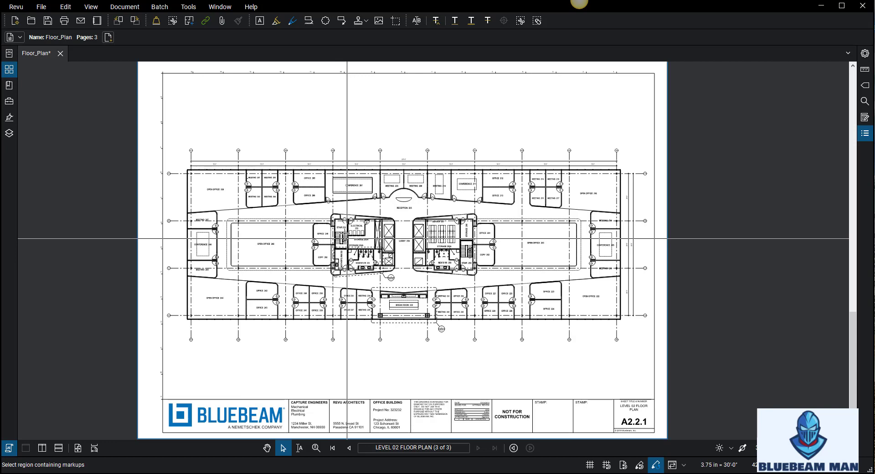
pyautogui.rightClick(43, 57)
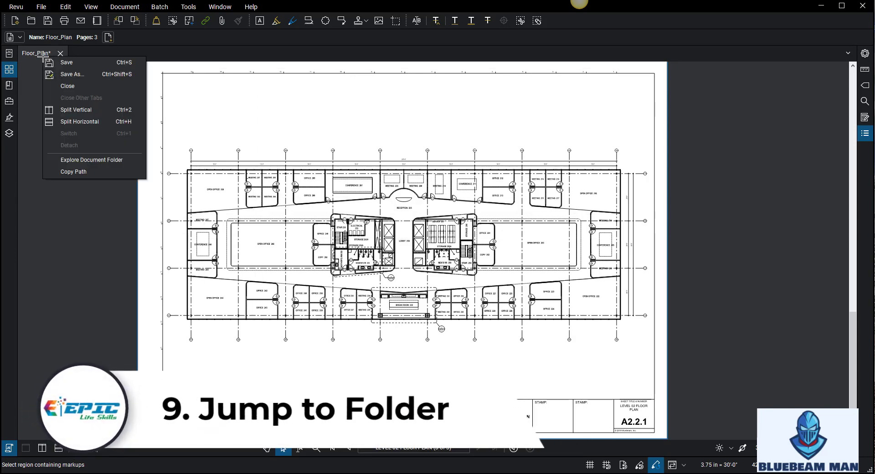
pyautogui.click(96, 161)
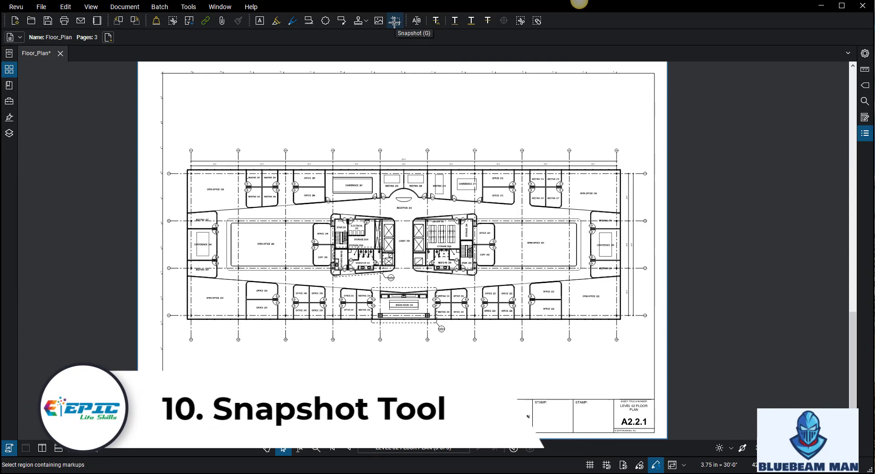
# Snapshot a toilet fixture in the women's restroom
pyautogui.click(396, 22)
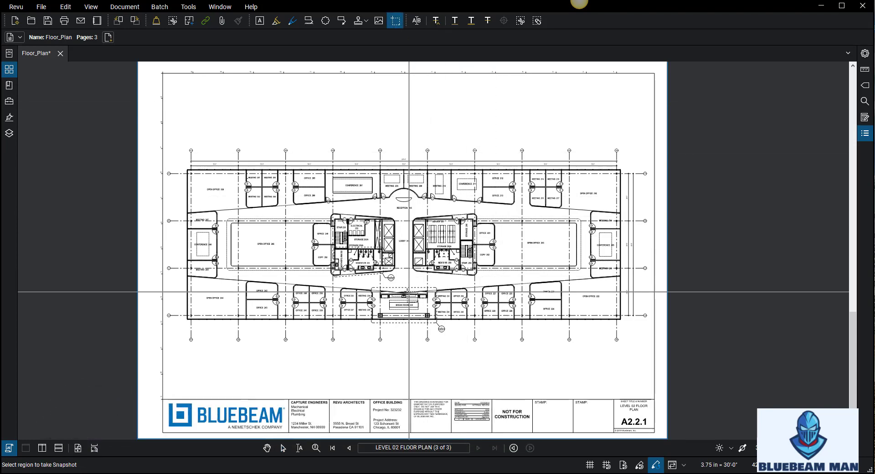
pyautogui.scroll(6, 321, 247)
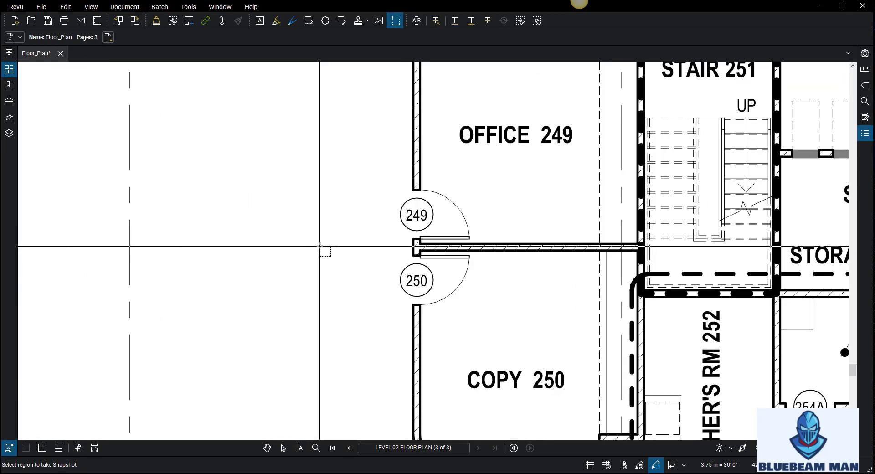
pyautogui.scroll(2, 332, 246)
pyautogui.scroll(-3, 502, 226)
pyautogui.scroll(-3, 545, 220)
pyautogui.scroll(5, 590, 253)
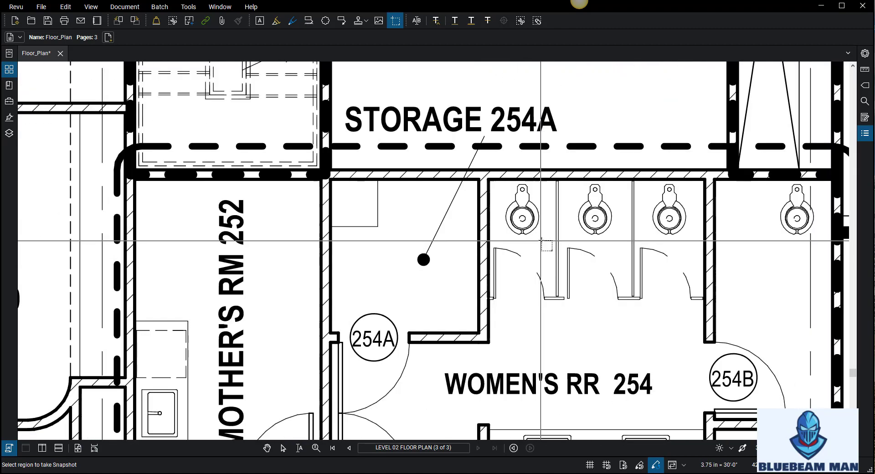
pyautogui.moveTo(542, 237); pyautogui.dragTo(503, 183)
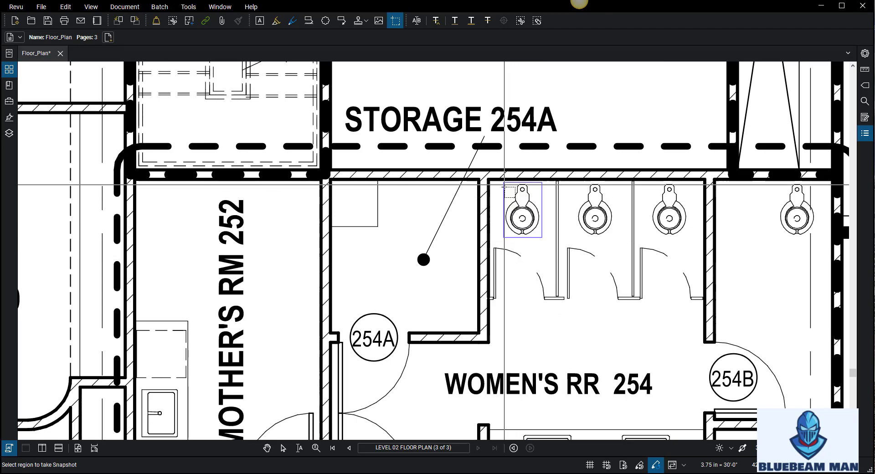
# Paste the toilet snapshot onto the plan and move it onto the grid-line crossing
pyautogui.scroll(-4, 518, 225)
pyautogui.scroll(-3, 518, 226)
pyautogui.rightClick(353, 230)
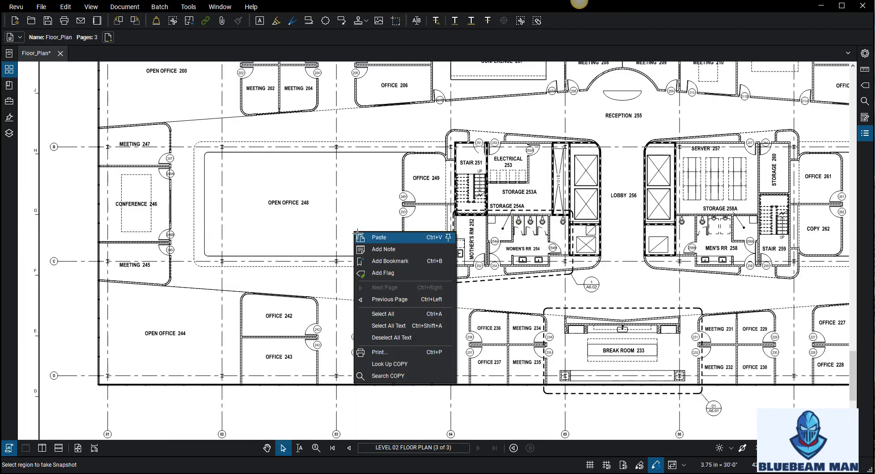
pyautogui.click(365, 237)
pyautogui.scroll(5, 358, 225)
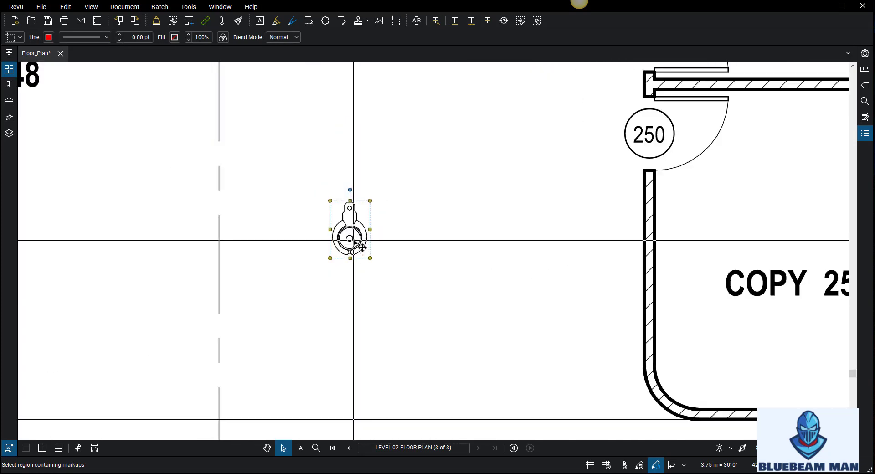
pyautogui.moveTo(358, 225); pyautogui.dragTo(469, 193)
# Save the pasted toilet to My Tools and place another copy in Open Office 248
pyautogui.rightClick(469, 194)
pyautogui.moveTo(545, 432)
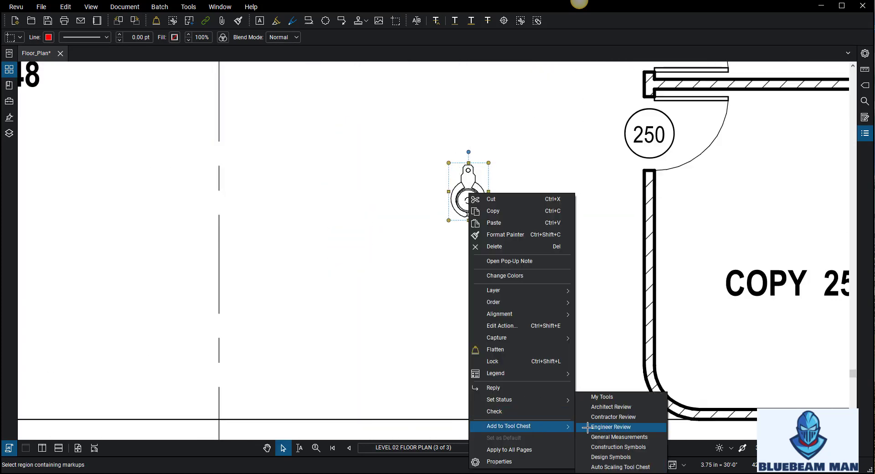
pyautogui.click(606, 396)
pyautogui.click(50, 97)
pyautogui.click(561, 208)
# Select the placed toilet copy, then deselect it
pyautogui.scroll(-5, 565, 214)
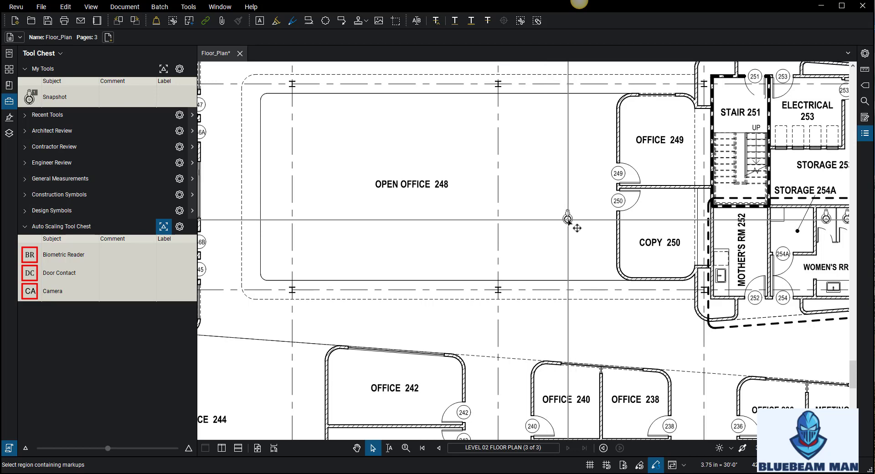
pyautogui.click(574, 228)
pyautogui.press('Escape')
# Place a Door Contact symbol from the Auto Scaling Tool Chest beside the lower offices
pyautogui.scroll(-8, 547, 228)
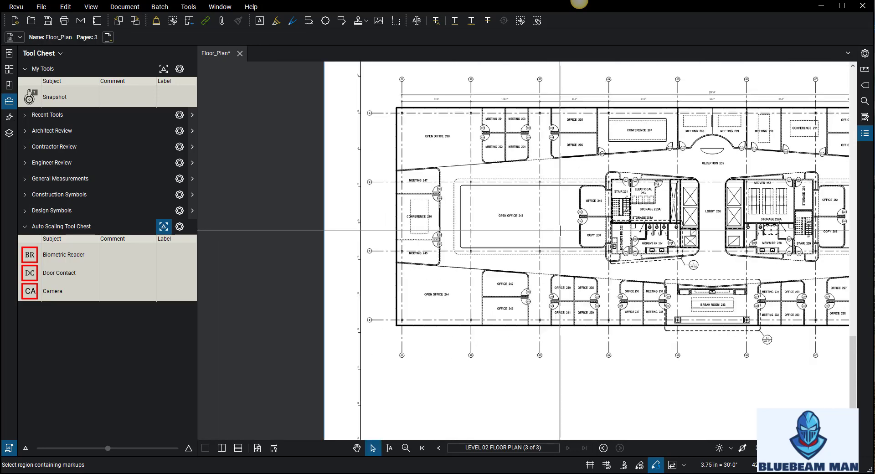
pyautogui.scroll(-2, 501, 236)
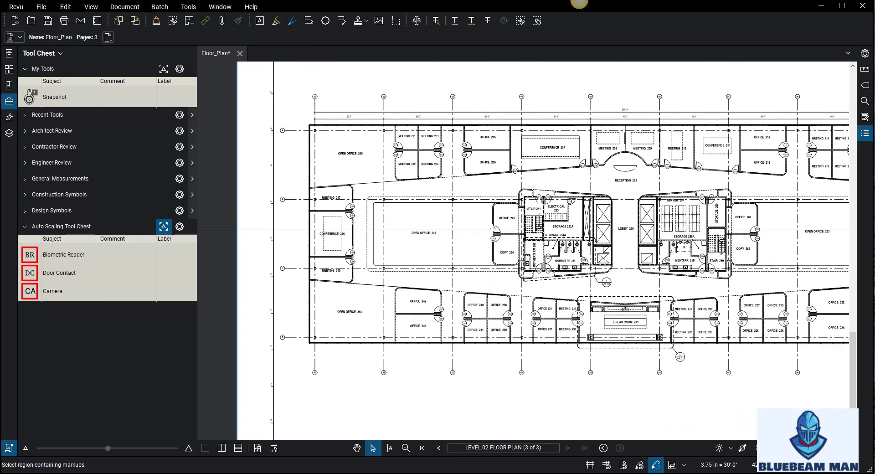
pyautogui.hscroll(2, 499, 221)
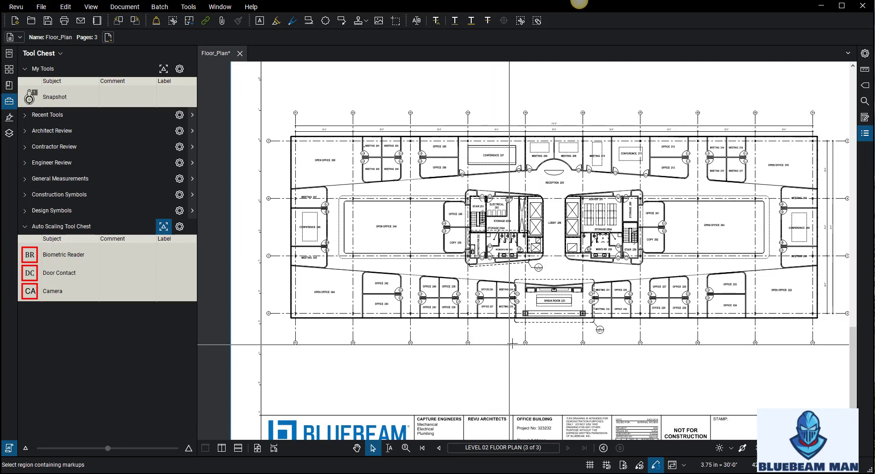
pyautogui.scroll(-4, 623, 291)
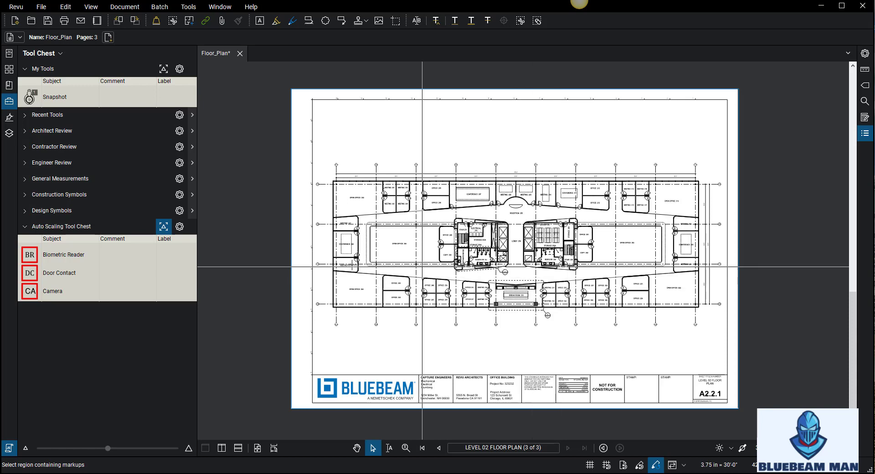
pyautogui.click(57, 273)
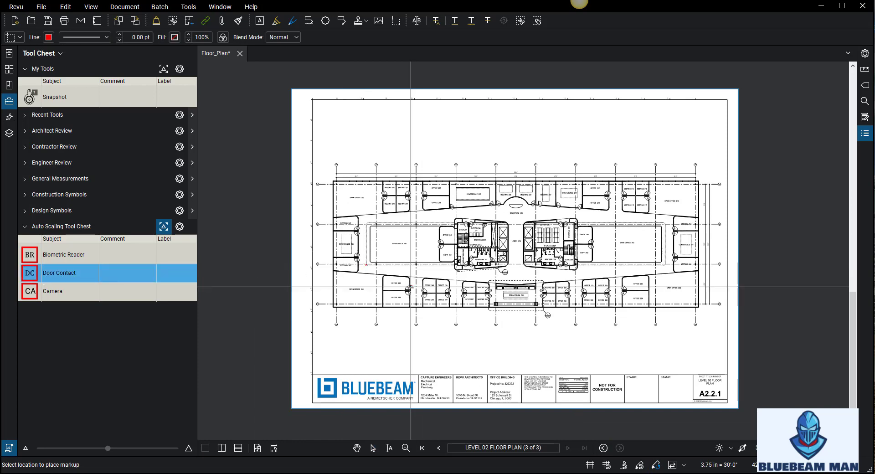
pyautogui.click(423, 296)
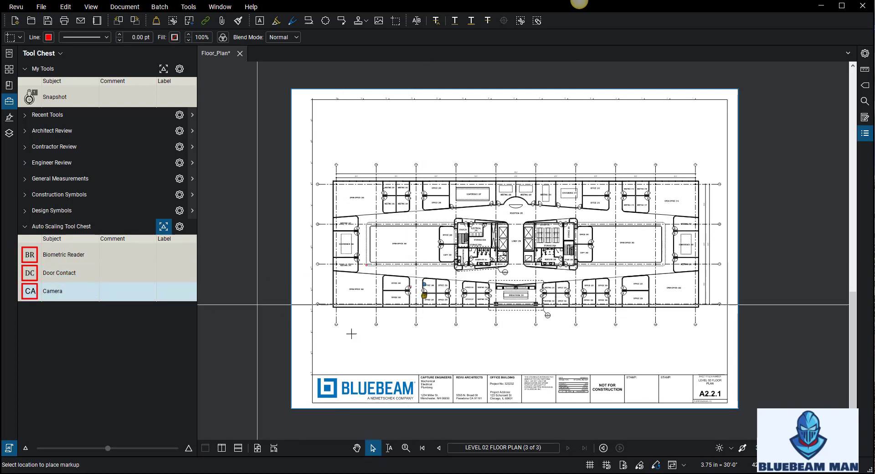